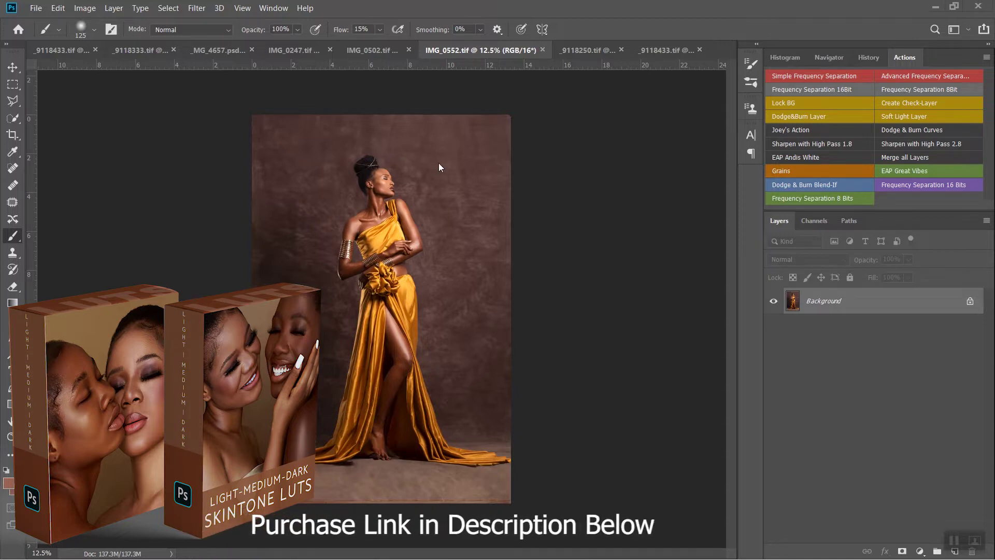
Add a Color Lookup adjustment layer above Background and load the Tone 10.CUBE LUT into it.
{"action": "scroll", "coordinate": [448, 166], "scroll_direction": "up", "scroll_amount": 1}
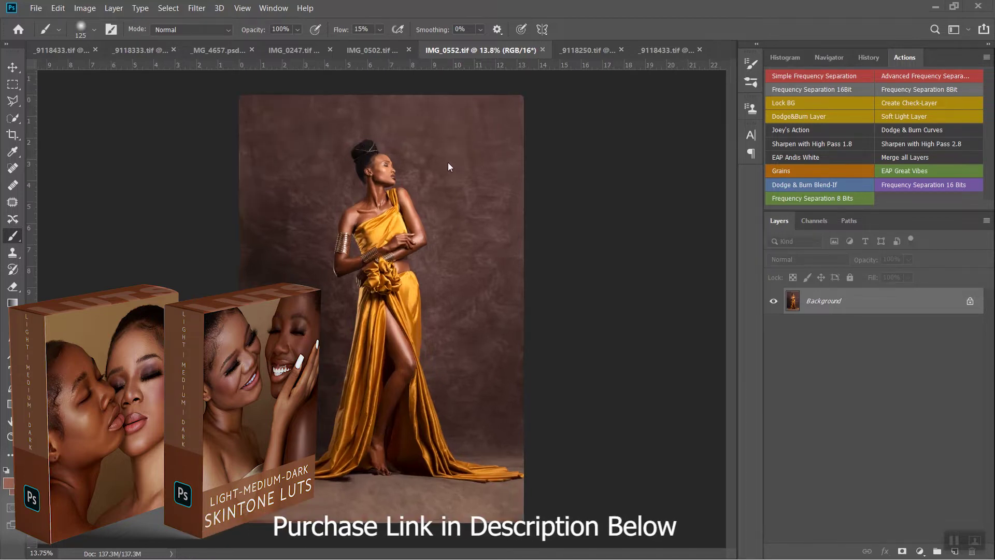
{"action": "scroll", "coordinate": [448, 163], "scroll_direction": "up", "scroll_amount": 1}
{"action": "scroll", "coordinate": [449, 163], "scroll_direction": "up", "scroll_amount": 1}
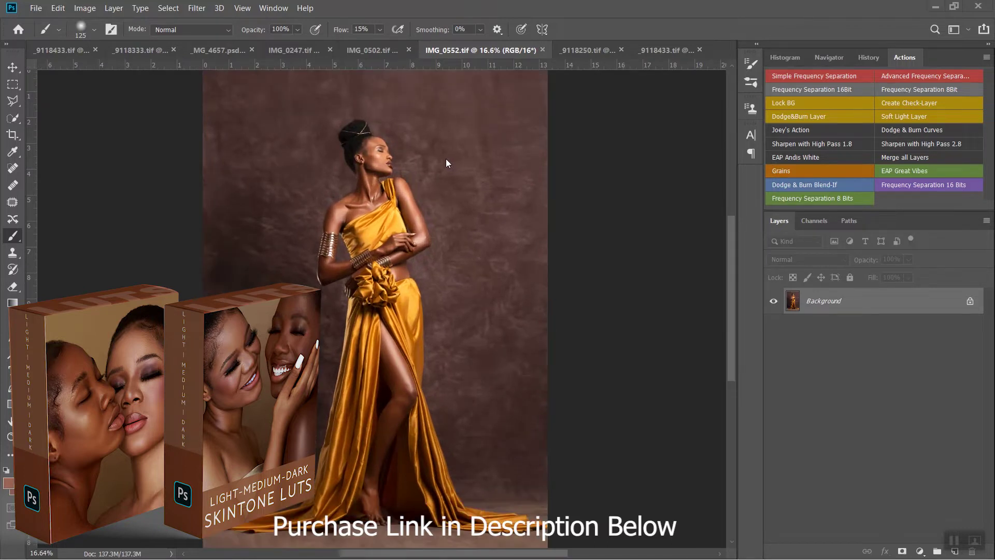
{"action": "scroll", "coordinate": [446, 159], "scroll_direction": "down", "scroll_amount": 3}
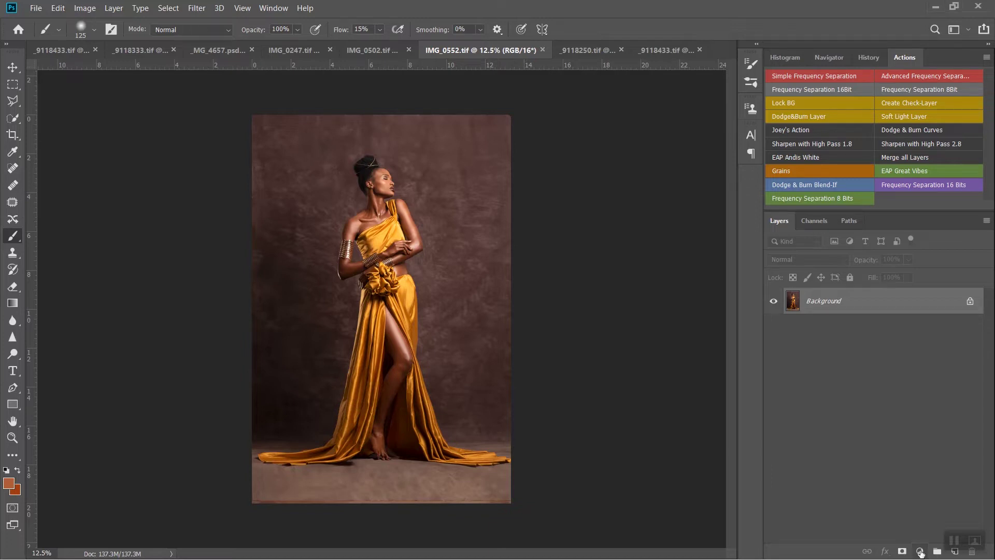
{"action": "left_click", "coordinate": [921, 553]}
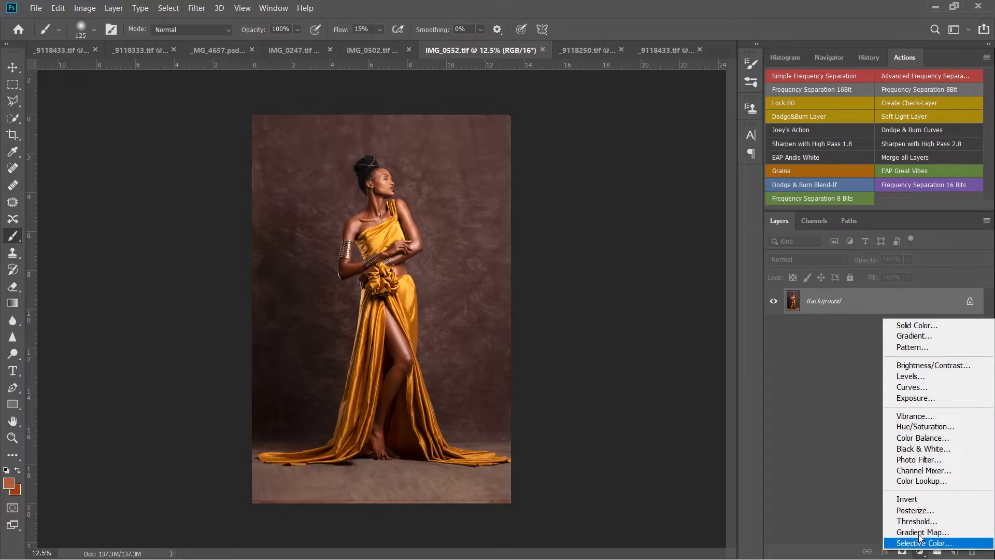
{"action": "left_click", "coordinate": [918, 483]}
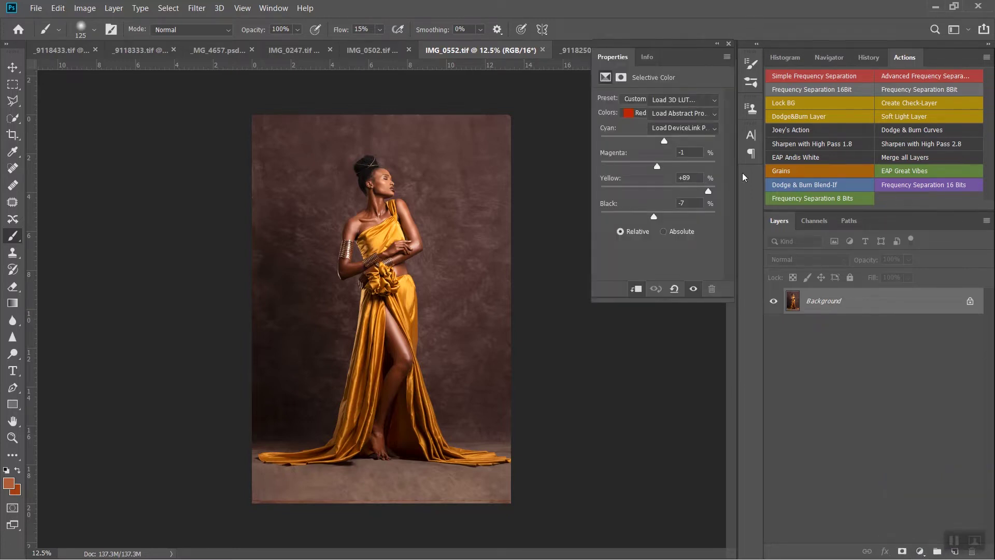
{"action": "left_click", "coordinate": [692, 102]}
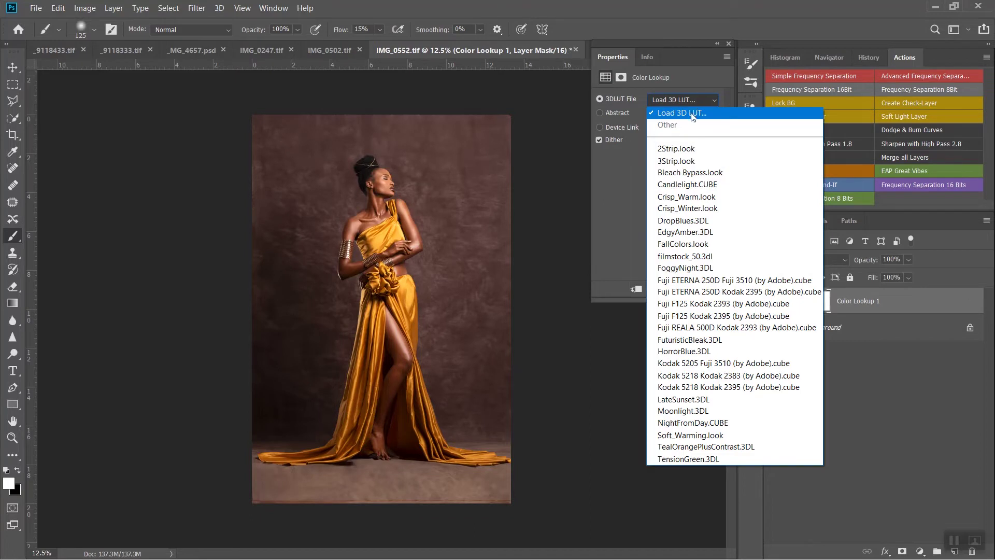
{"action": "left_click", "coordinate": [692, 113]}
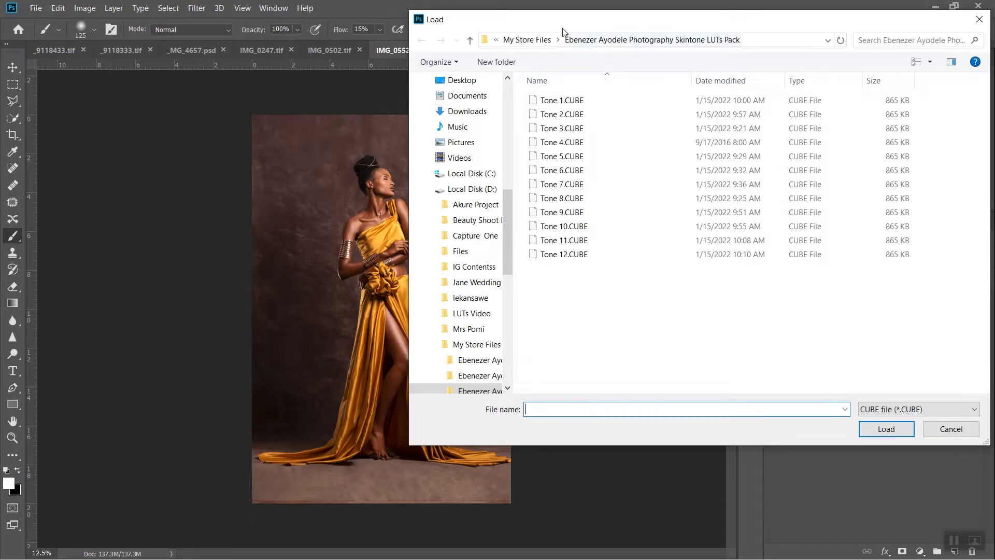
{"action": "left_click_drag", "start_coordinate": [562, 28], "coordinate": [586, 31]}
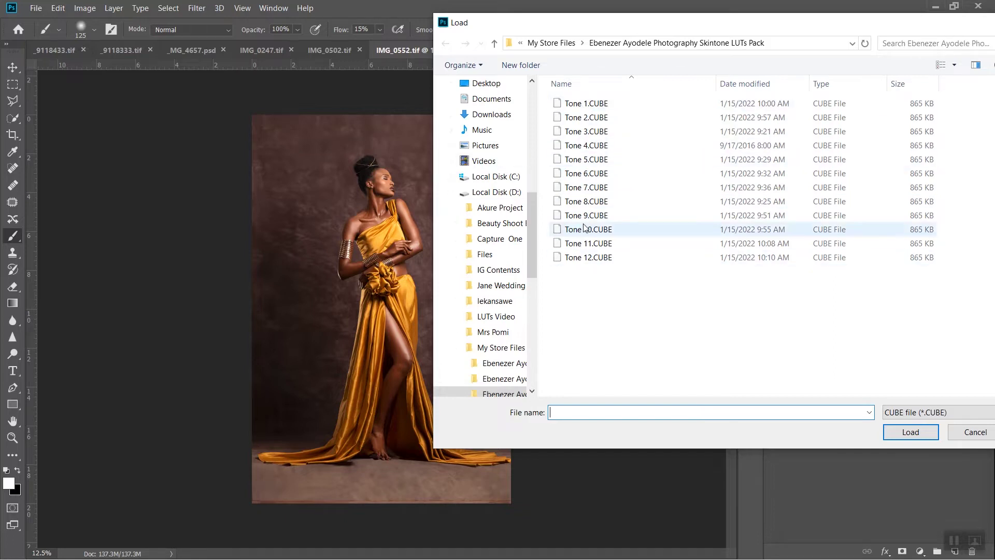
{"action": "key", "text": "Escape"}
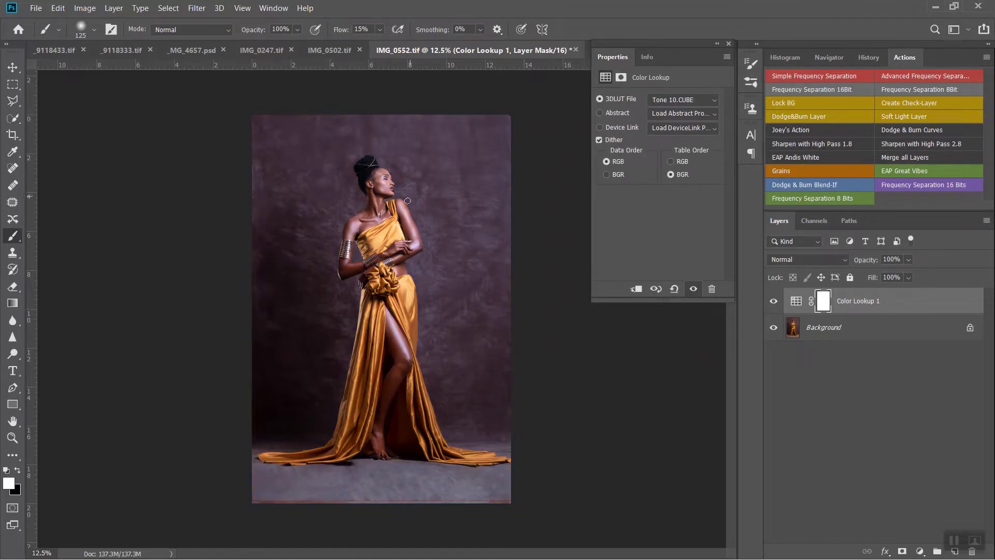
Compare Color Lookup 1 on and off, and drop its opacity to 60%.
{"action": "left_click", "coordinate": [773, 301]}
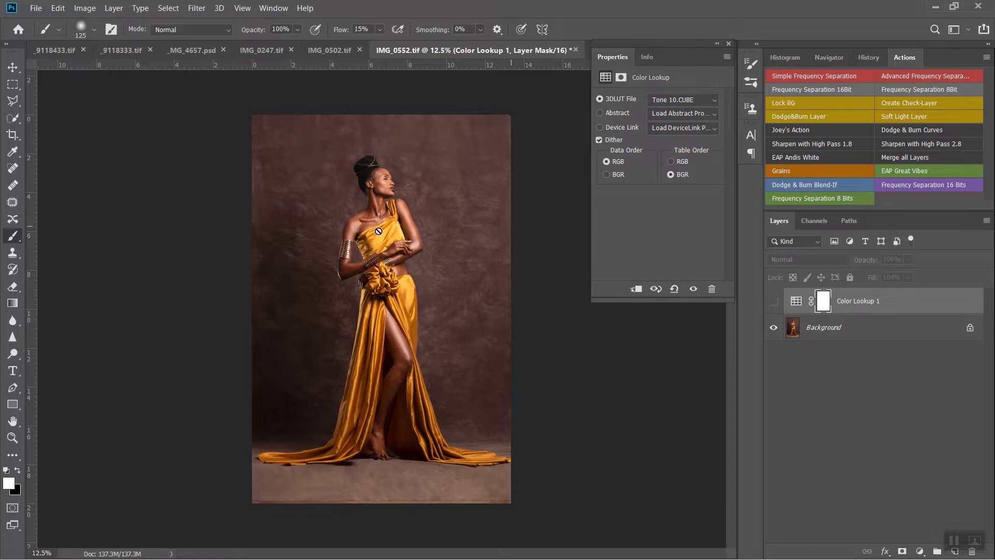
{"action": "left_click", "coordinate": [774, 301]}
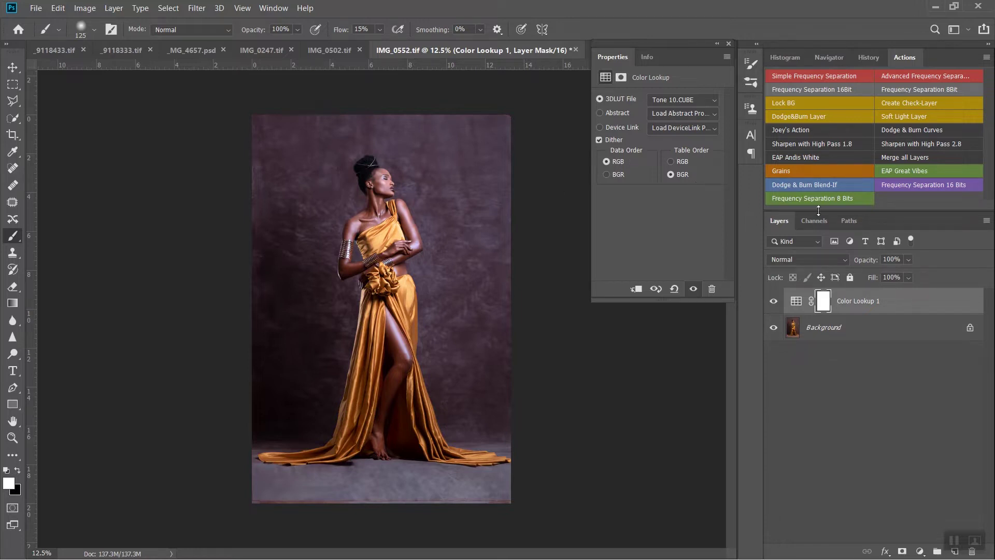
{"action": "left_click_drag", "start_coordinate": [862, 260], "coordinate": [842, 260]}
{"action": "left_click", "coordinate": [777, 302]}
{"action": "left_click", "coordinate": [774, 302]}
Add a Selective Color layer with Reds Cyan at -20, comparing it on and off.
{"action": "left_click", "coordinate": [920, 551]}
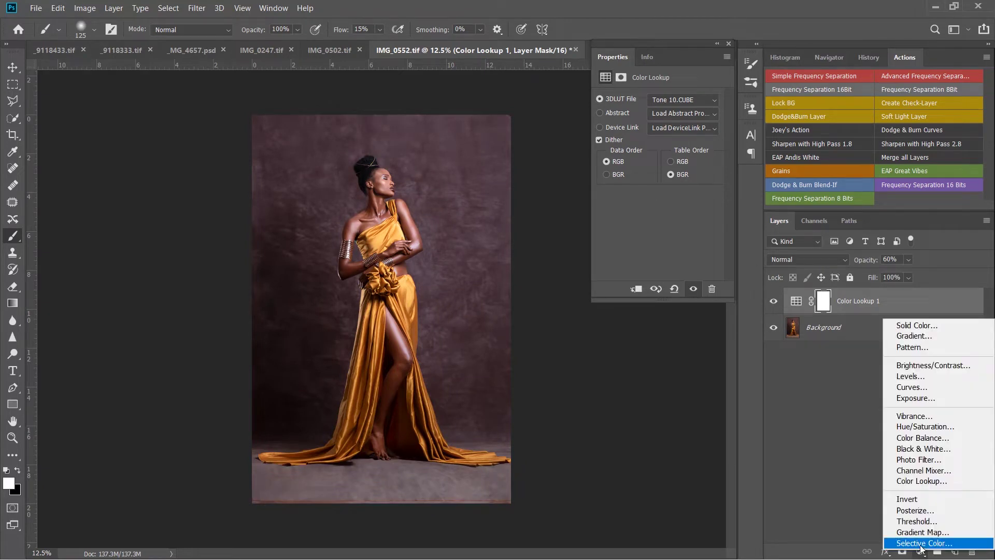
{"action": "left_click", "coordinate": [920, 544]}
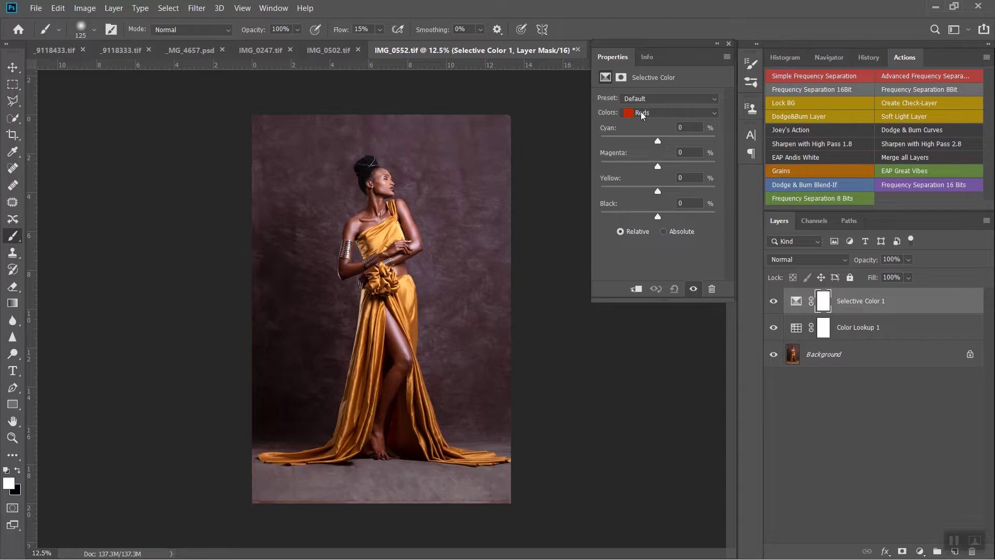
{"action": "left_click_drag", "start_coordinate": [657, 142], "coordinate": [655, 144]}
{"action": "left_click", "coordinate": [692, 289]}
{"action": "left_click", "coordinate": [692, 289]}
Adjust the Reds' Yellow to settle at +27, toggling the layer to compare.
{"action": "left_click_drag", "start_coordinate": [671, 192], "coordinate": [675, 192]}
{"action": "left_click_drag", "start_coordinate": [678, 194], "coordinate": [682, 195]}
{"action": "left_click_drag", "start_coordinate": [685, 194], "coordinate": [683, 195]}
{"action": "left_click", "coordinate": [693, 289]}
{"action": "left_click", "coordinate": [692, 289]}
{"action": "left_click_drag", "start_coordinate": [683, 193], "coordinate": [681, 192]}
{"action": "left_click_drag", "start_coordinate": [708, 194], "coordinate": [689, 198]}
{"action": "left_click_drag", "start_coordinate": [683, 191], "coordinate": [680, 191]}
Add a Levels layer with black input 2 and compare it on and off.
{"action": "left_click", "coordinate": [920, 551]}
{"action": "left_click", "coordinate": [907, 375]}
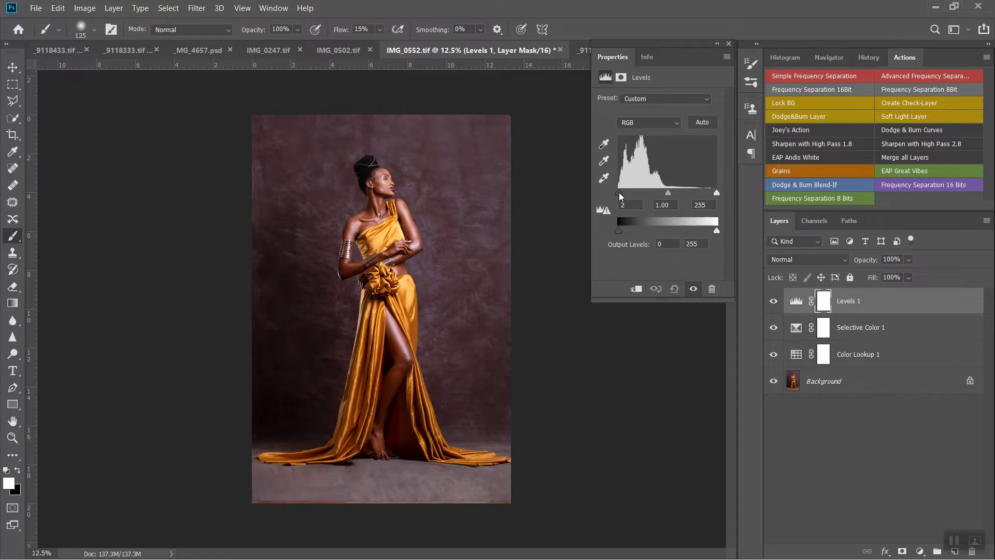
{"action": "left_click", "coordinate": [693, 289]}
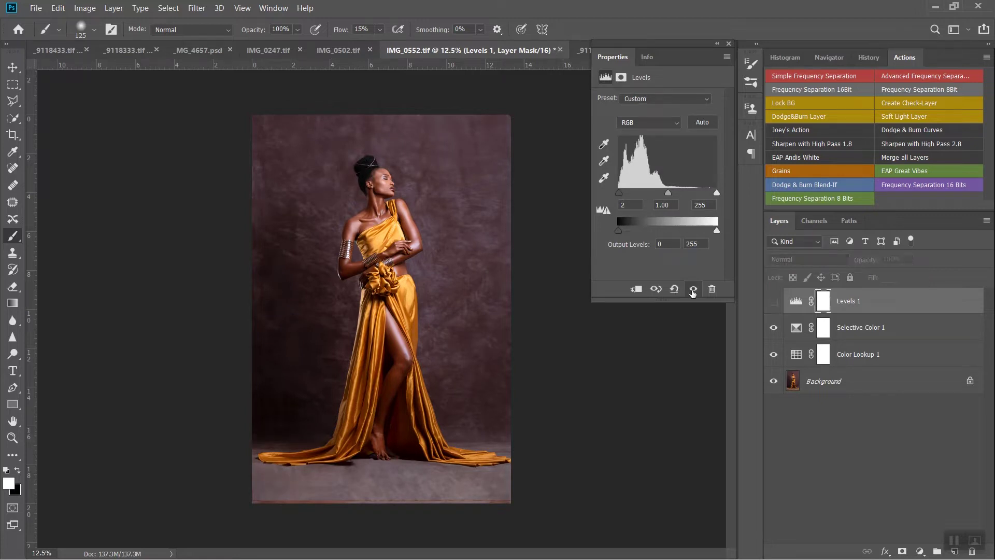
{"action": "left_click", "coordinate": [693, 291]}
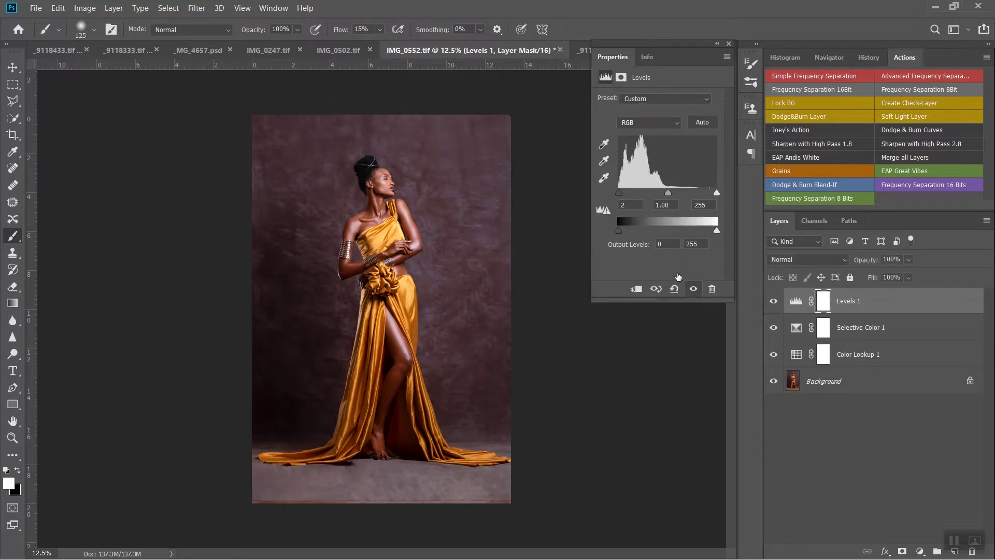
Group the three adjustment layers into Group 1, zoom in, and hide the group.
{"action": "left_click", "coordinate": [855, 354], "text": "shift"}
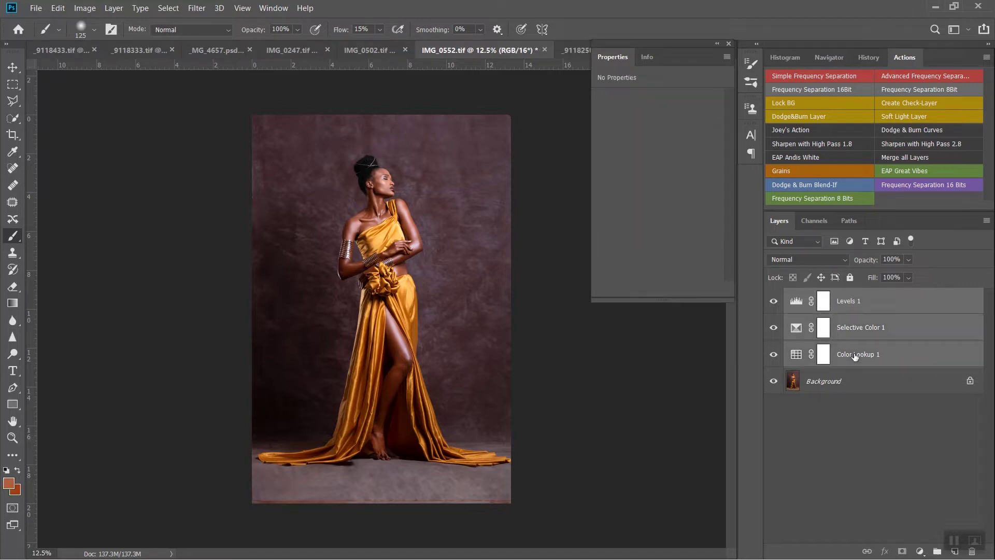
{"action": "key", "text": "ctrl+g"}
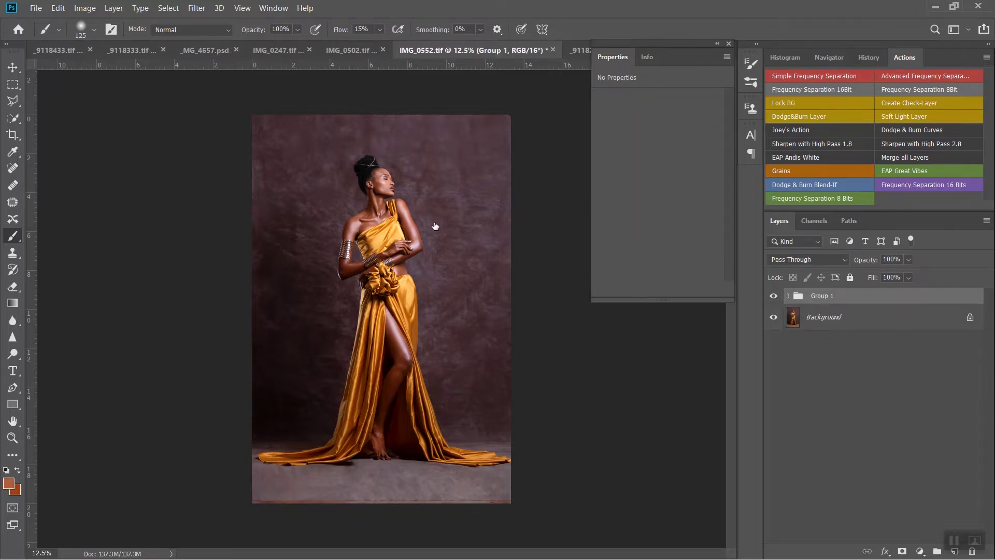
{"action": "key", "text": "ctrl+plus"}
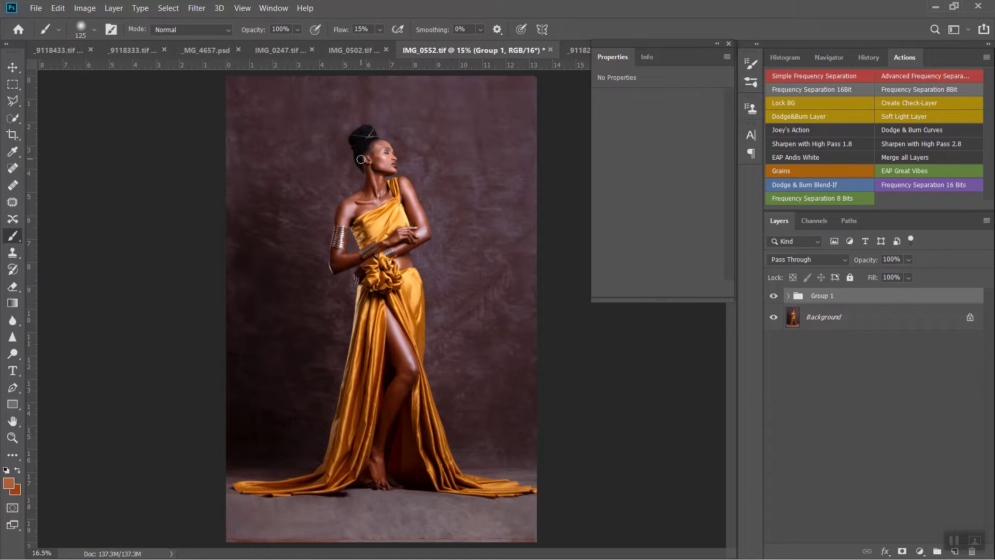
{"action": "left_click", "coordinate": [772, 296]}
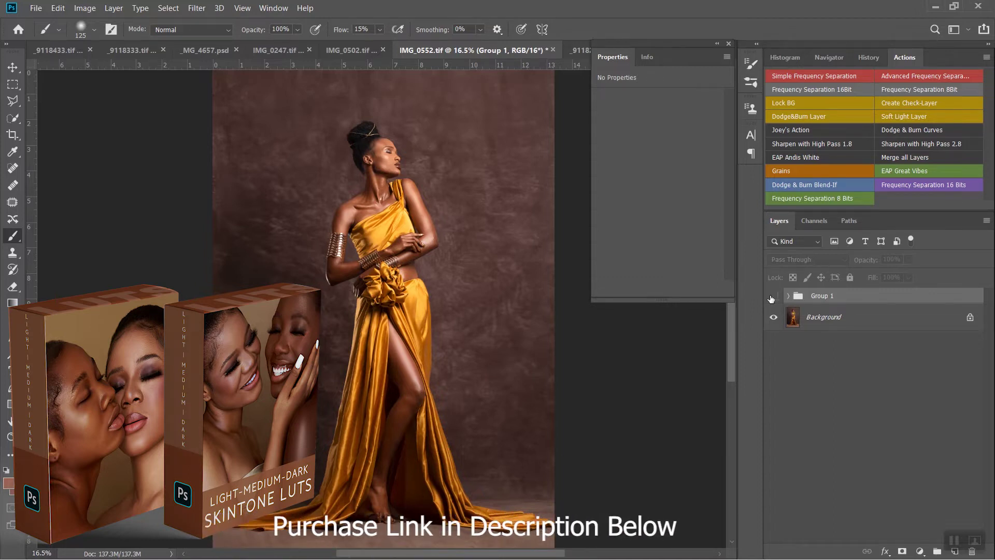
{"action": "left_click", "coordinate": [774, 297]}
Compare Group 1's grade before and after, fit the photo on screen, and collapse Group 1.
{"action": "left_click", "coordinate": [789, 296]}
{"action": "left_click", "coordinate": [774, 296]}
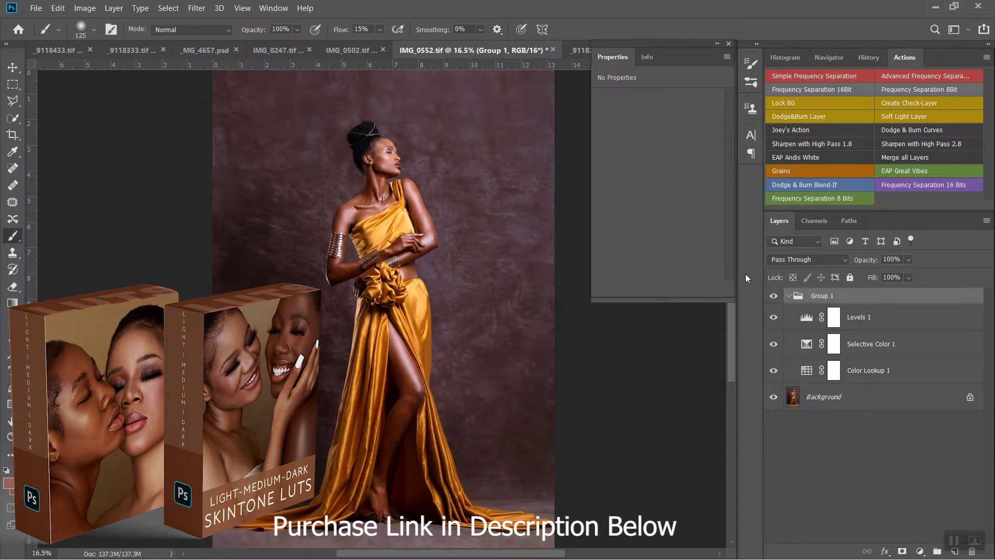
{"action": "scroll", "coordinate": [345, 162], "scroll_direction": "up", "scroll_amount": 3}
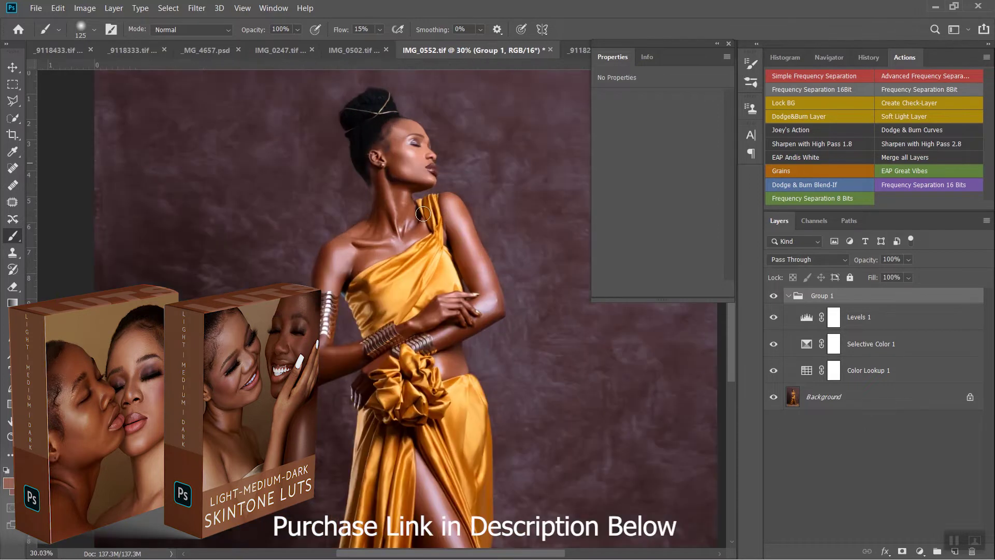
{"action": "scroll", "coordinate": [458, 232], "scroll_direction": "up", "scroll_amount": 1}
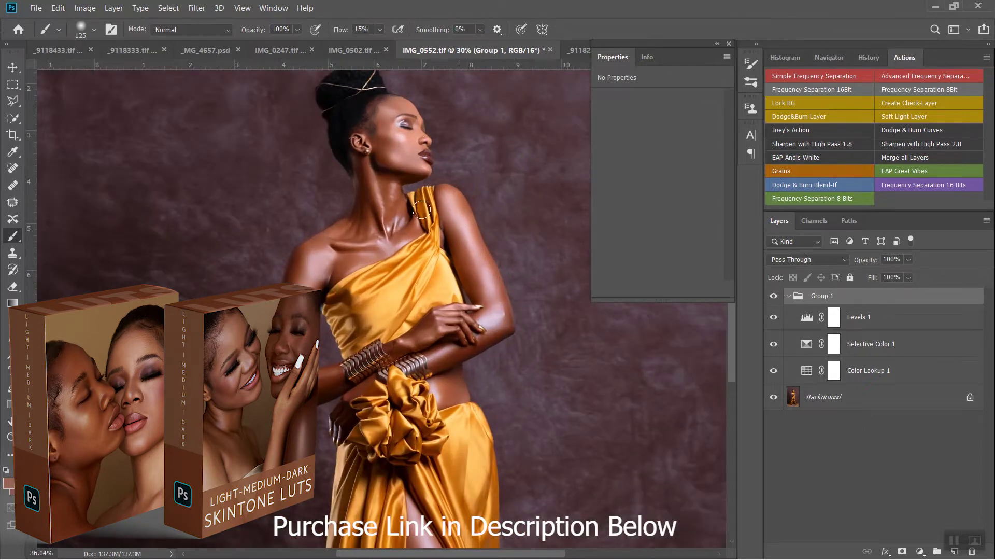
{"action": "scroll", "coordinate": [440, 227], "scroll_direction": "up", "scroll_amount": 2}
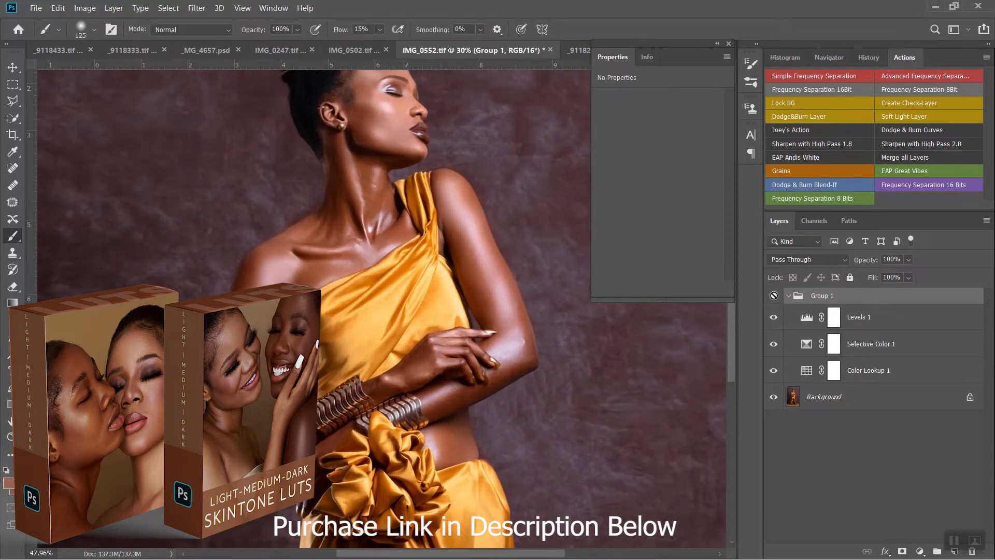
{"action": "left_click", "coordinate": [774, 296]}
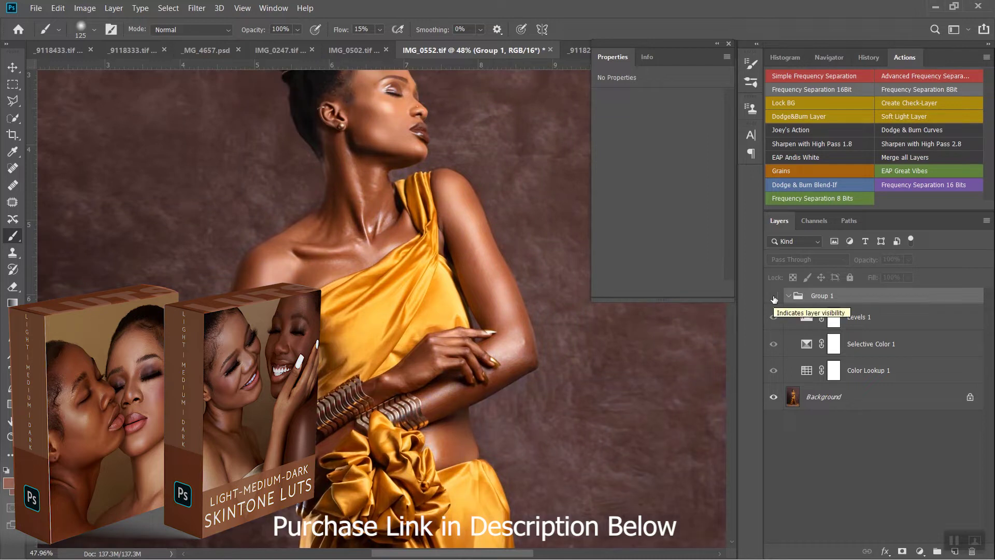
{"action": "left_click", "coordinate": [774, 297]}
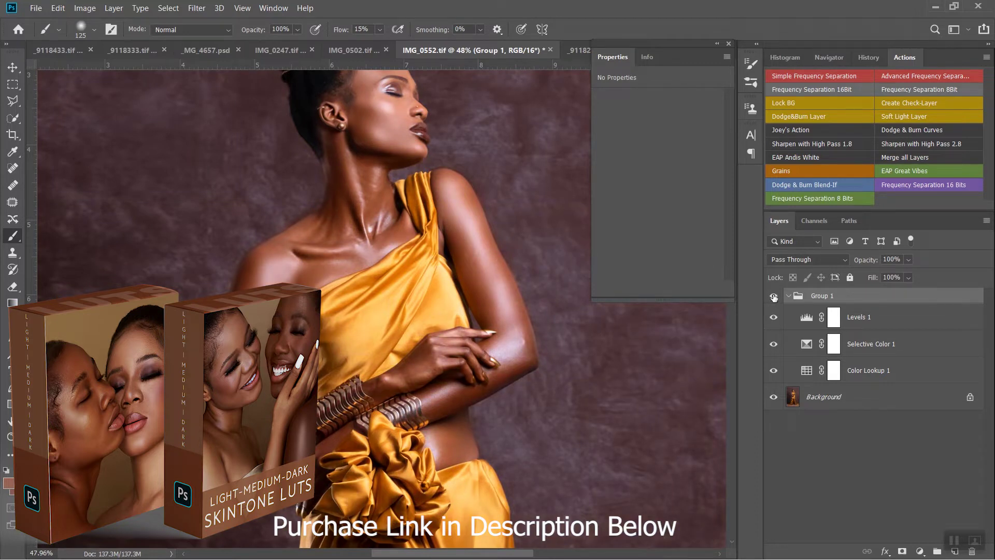
{"action": "key", "text": "ctrl+0"}
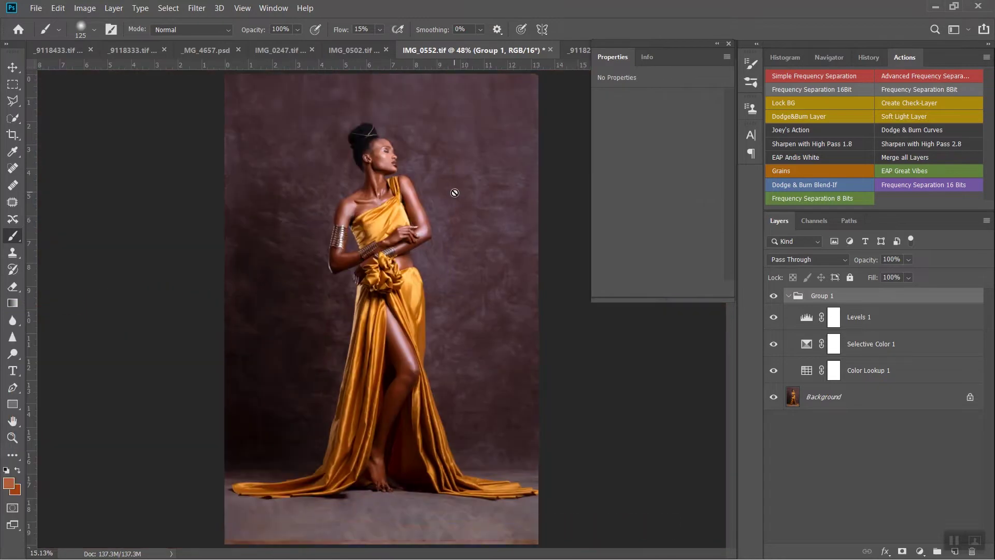
{"action": "left_click", "coordinate": [788, 296]}
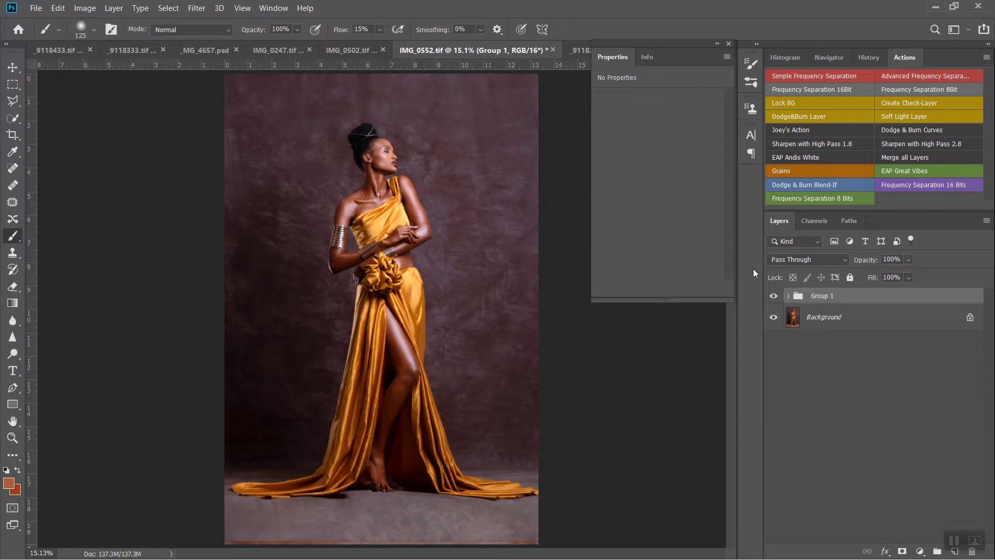
{"action": "left_click", "coordinate": [344, 51]}
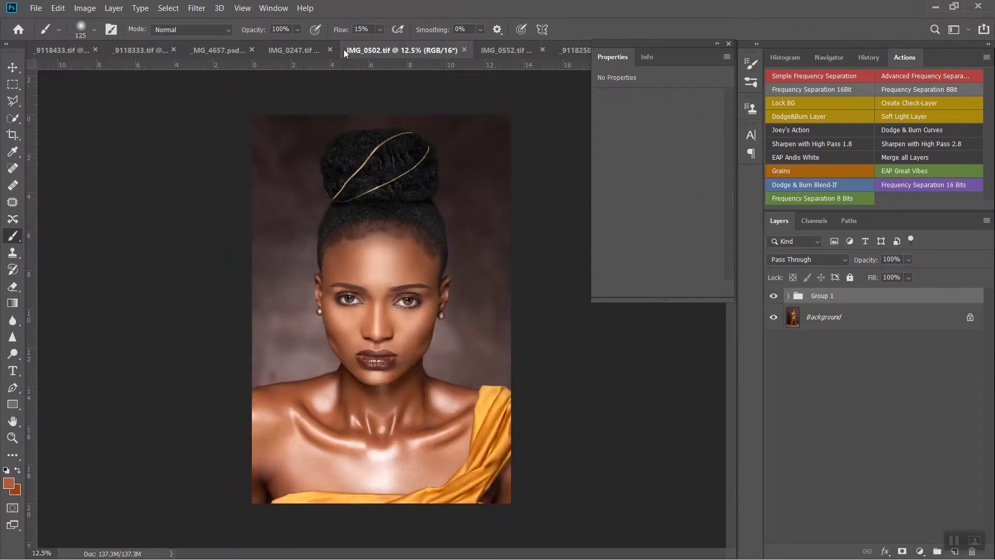
{"action": "left_click", "coordinate": [920, 551]}
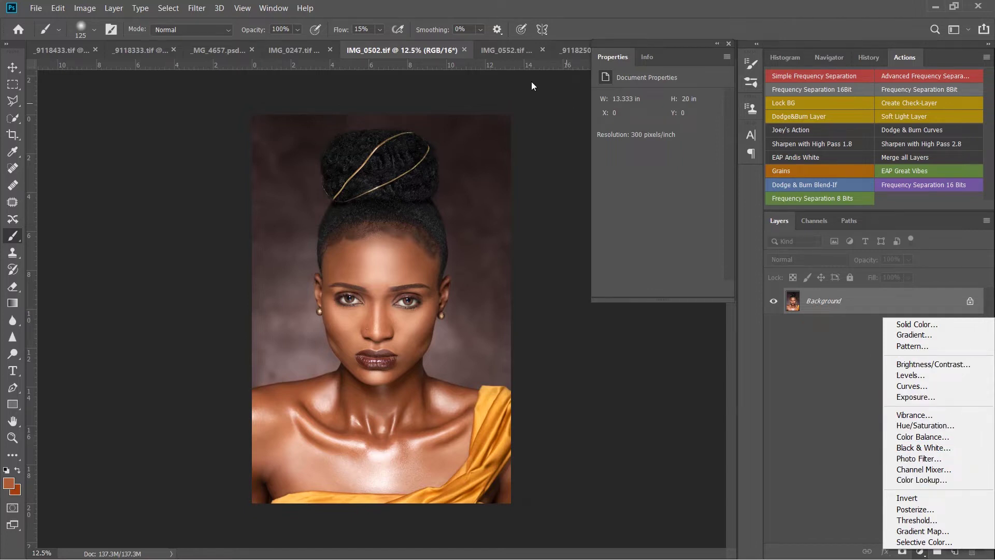
{"action": "key", "text": "Escape"}
{"action": "left_click", "coordinate": [502, 51]}
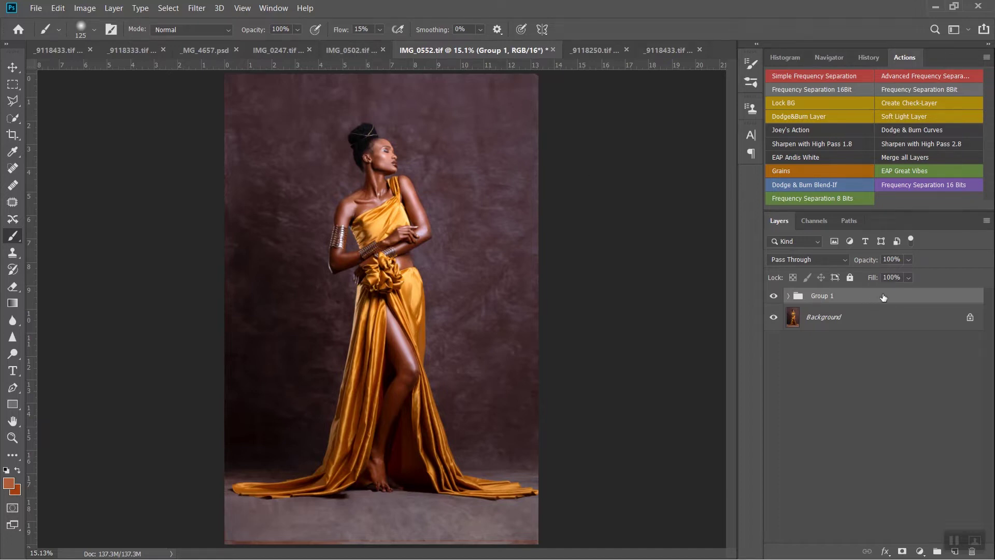
{"action": "left_click_drag", "start_coordinate": [894, 294], "coordinate": [406, 337]}
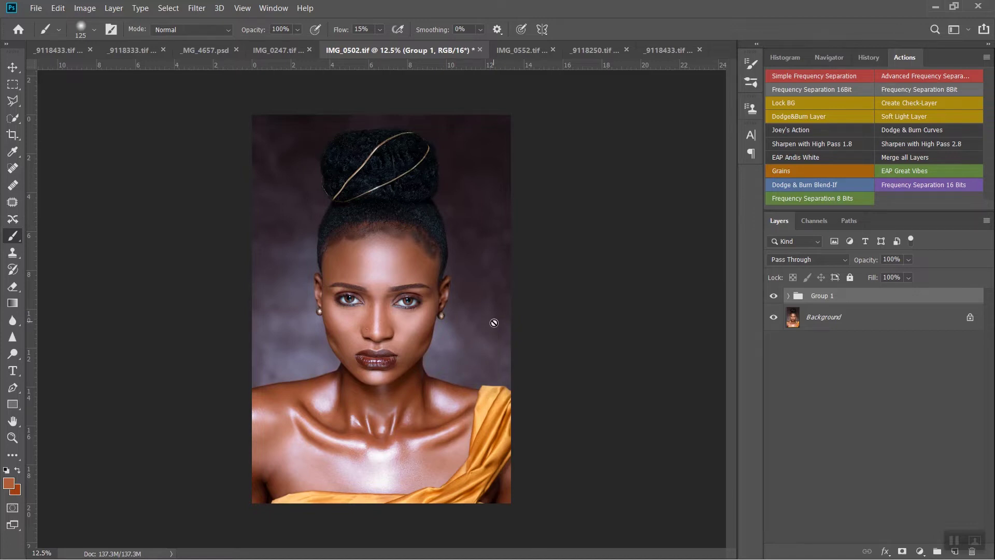
Lower Color Lookup 1 inside Group 1 to about 45% opacity, then collapse the group.
{"action": "left_click", "coordinate": [788, 295]}
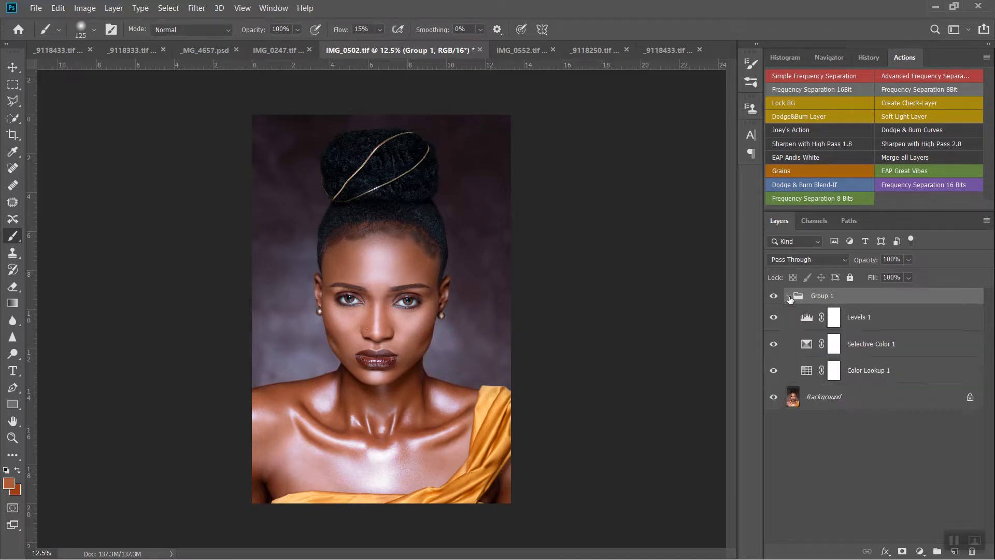
{"action": "left_click", "coordinate": [861, 367]}
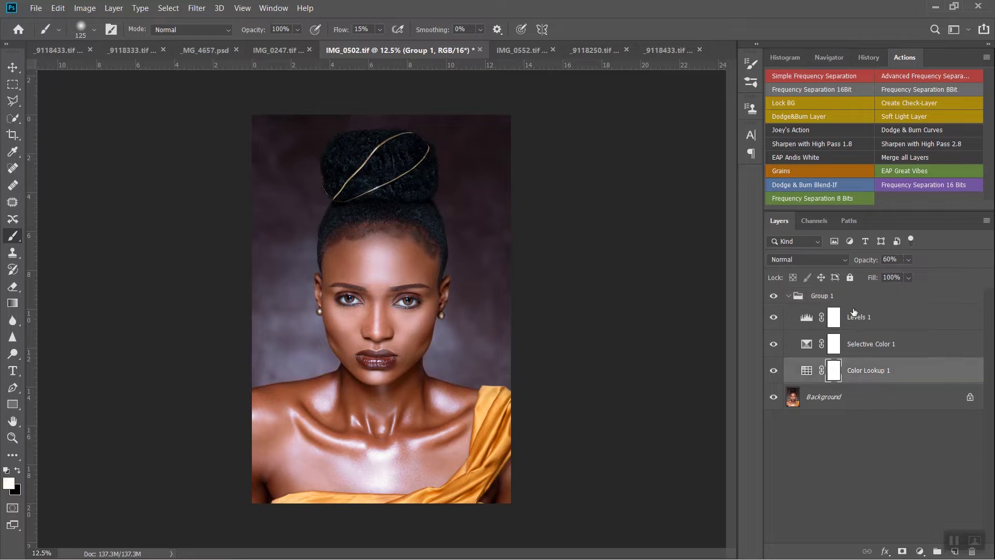
{"action": "left_click_drag", "start_coordinate": [875, 261], "coordinate": [865, 260]}
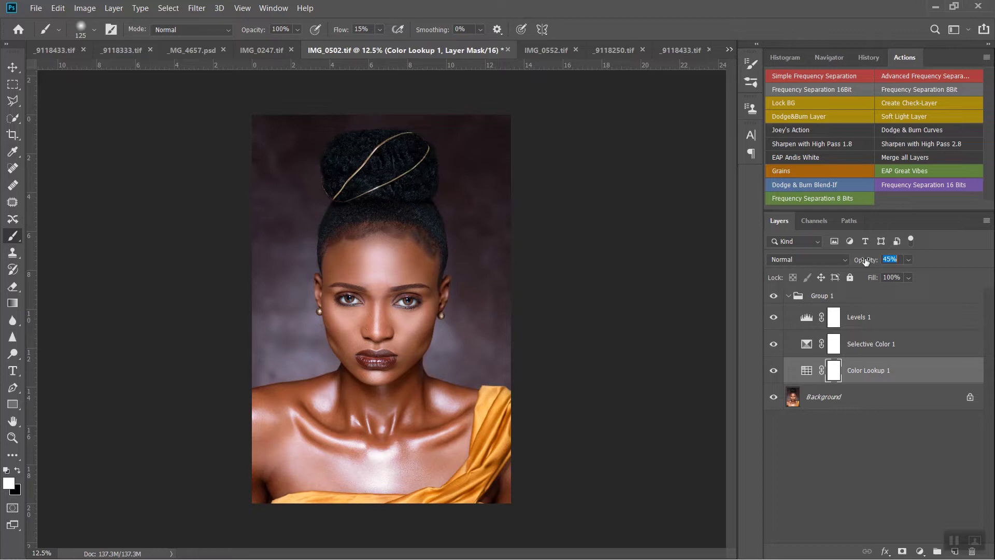
{"action": "left_click", "coordinate": [796, 296]}
{"action": "left_click", "coordinate": [788, 295]}
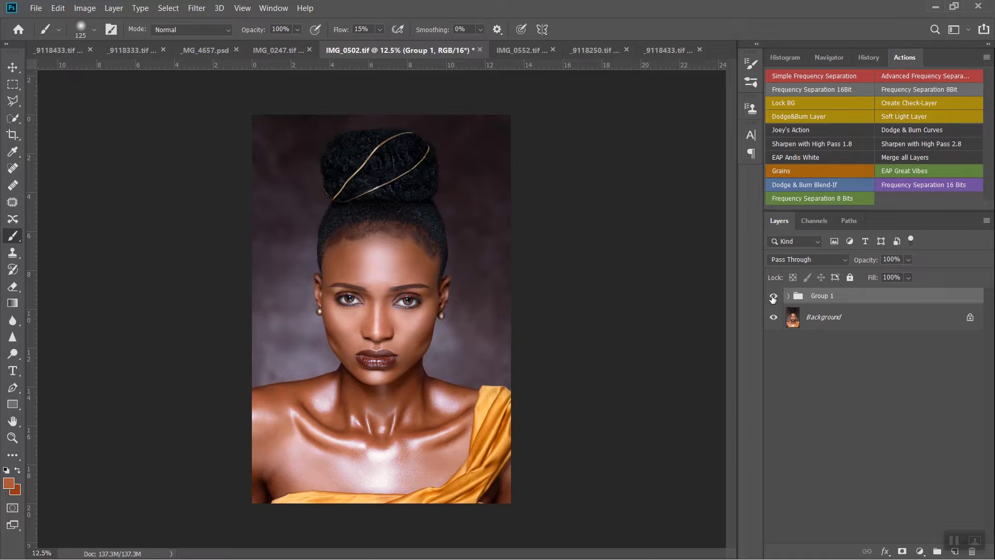
In IMG_0247, add a Color Lookup layer loaded with the Tone 5.CUBE LUT.
{"action": "left_click", "coordinate": [283, 51]}
{"action": "left_click", "coordinate": [920, 553]}
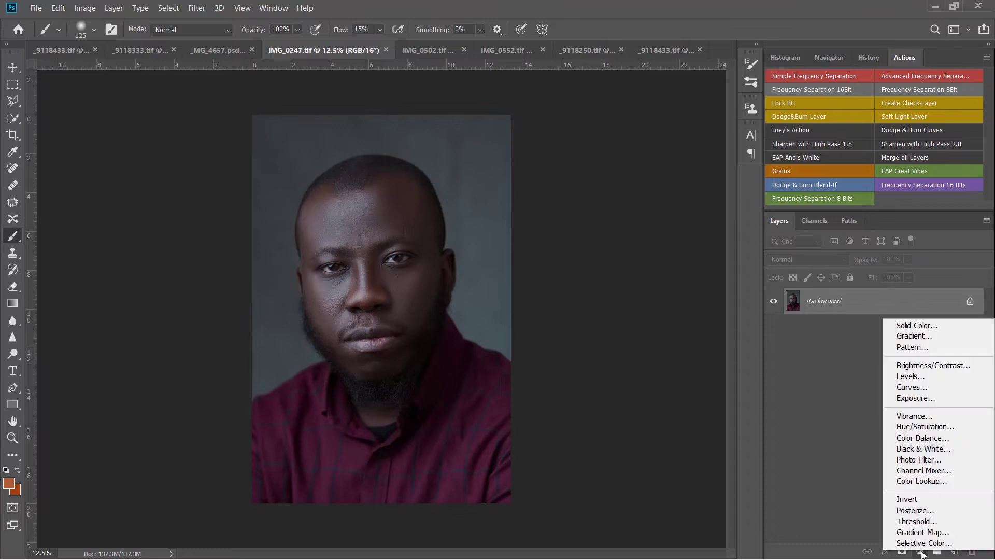
{"action": "left_click", "coordinate": [922, 482]}
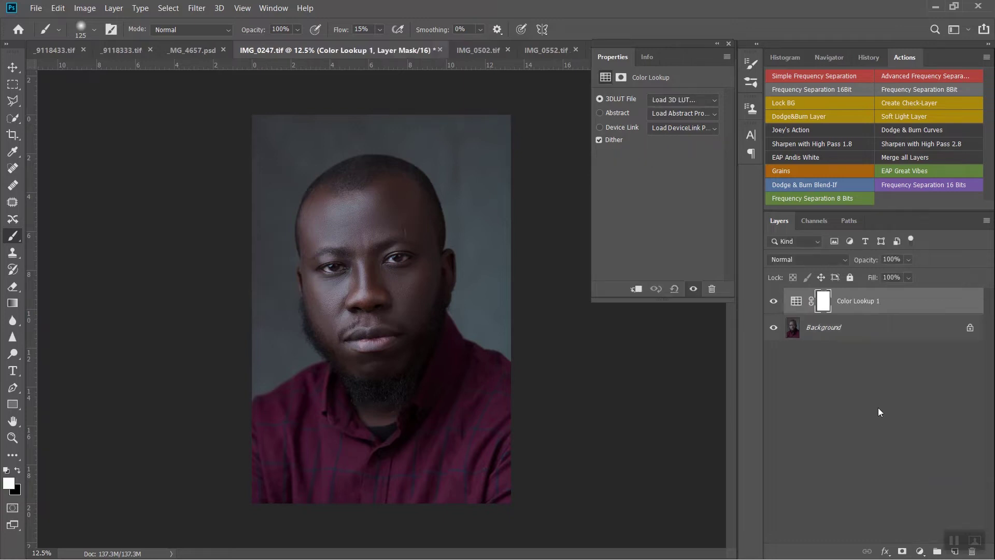
{"action": "left_click", "coordinate": [689, 97]}
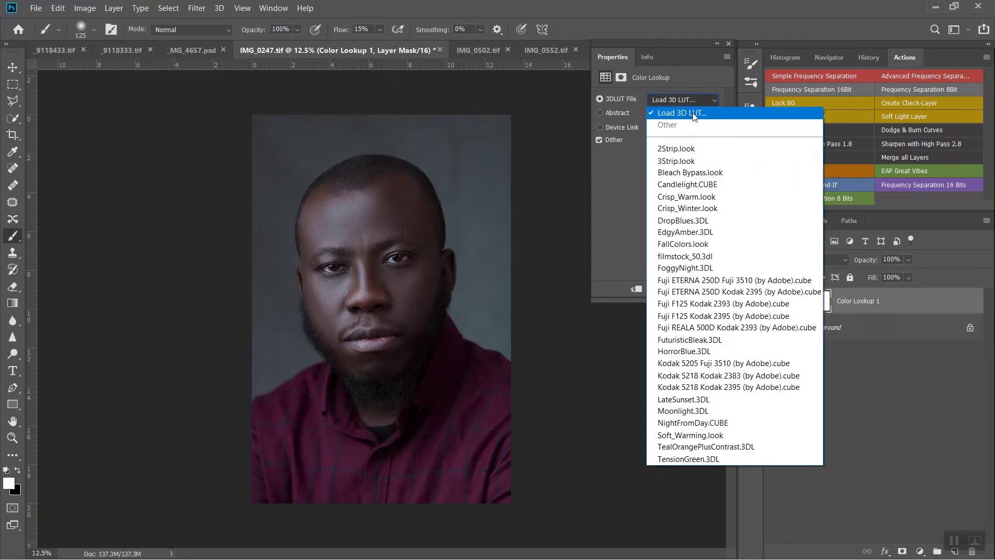
{"action": "left_click", "coordinate": [700, 110]}
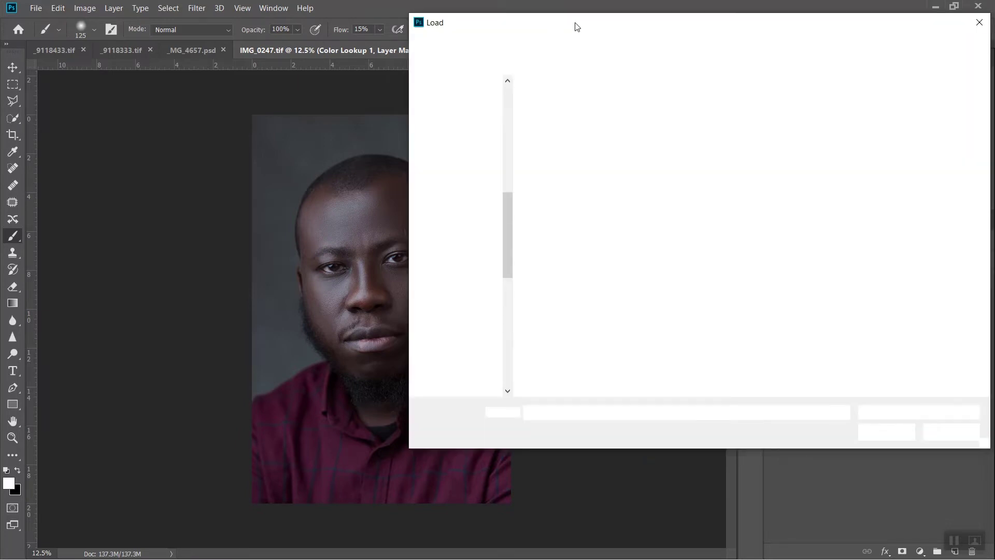
{"action": "left_click_drag", "start_coordinate": [574, 24], "coordinate": [665, 23]}
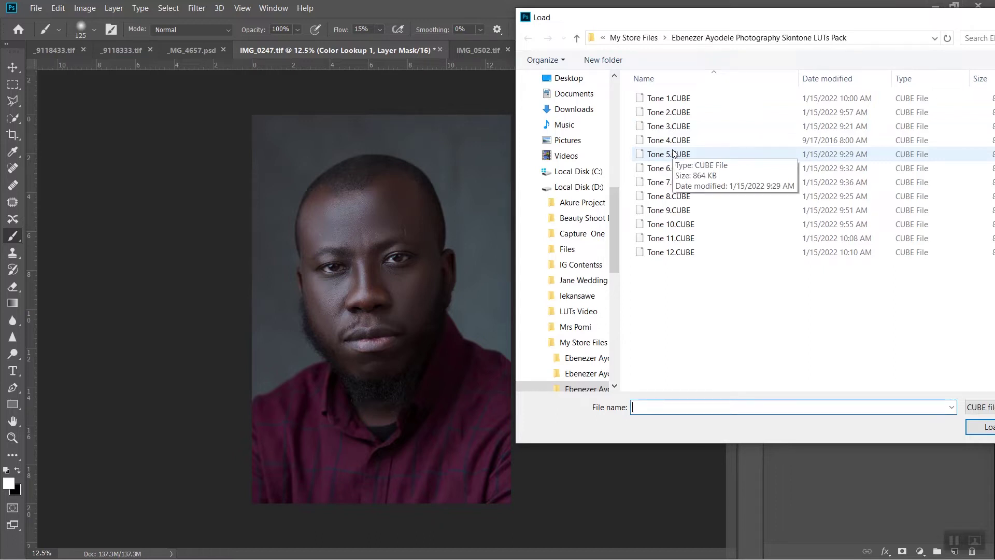
{"action": "key", "text": "Escape"}
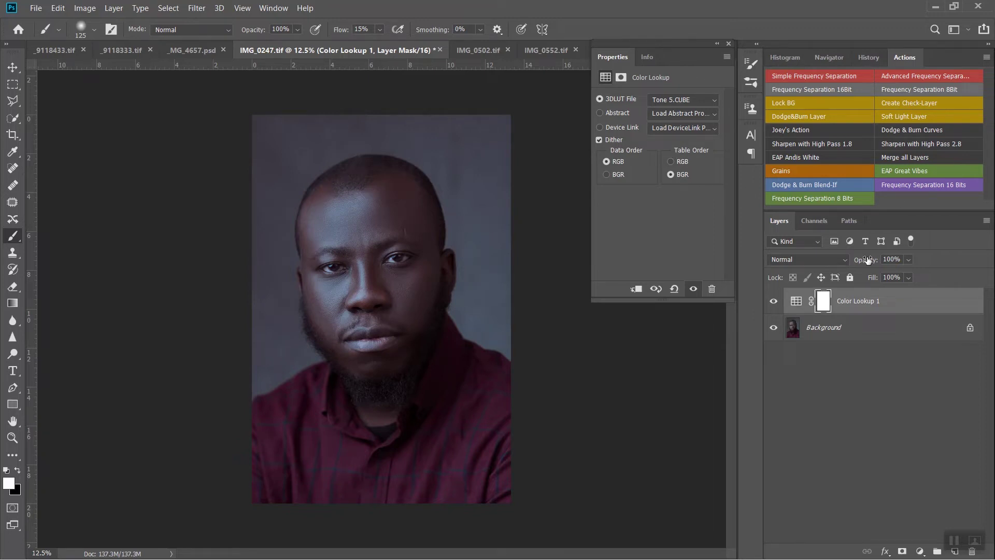
Set the Color Lookup layer's opacity to 46%, comparing with the LUT hidden.
{"action": "left_click_drag", "start_coordinate": [869, 262], "coordinate": [837, 265]}
{"action": "left_click_drag", "start_coordinate": [837, 264], "coordinate": [839, 264]}
{"action": "left_click", "coordinate": [778, 300]}
{"action": "left_click", "coordinate": [778, 301]}
{"action": "left_click_drag", "start_coordinate": [875, 264], "coordinate": [871, 262]}
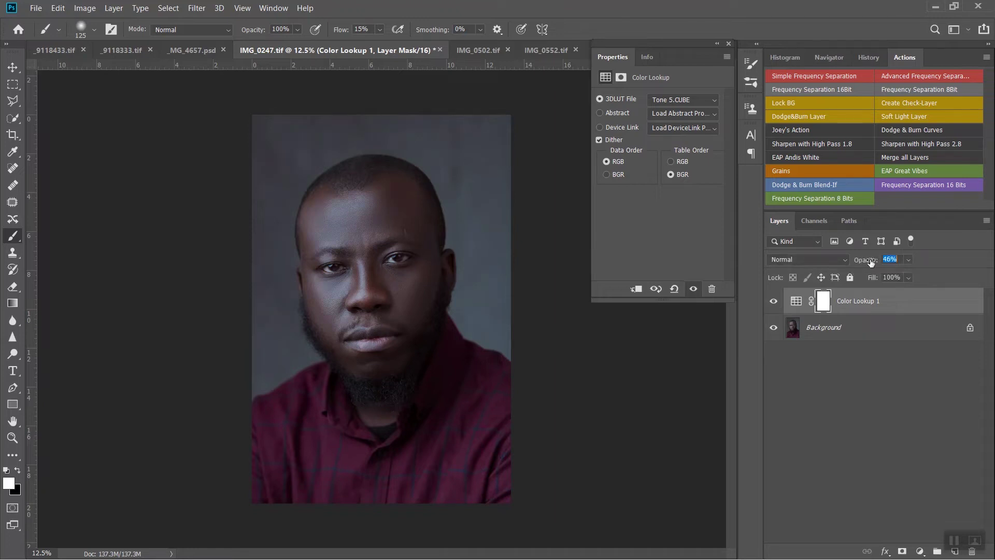
{"action": "left_click", "coordinate": [774, 302]}
{"action": "left_click", "coordinate": [774, 302]}
{"action": "left_click", "coordinate": [920, 551]}
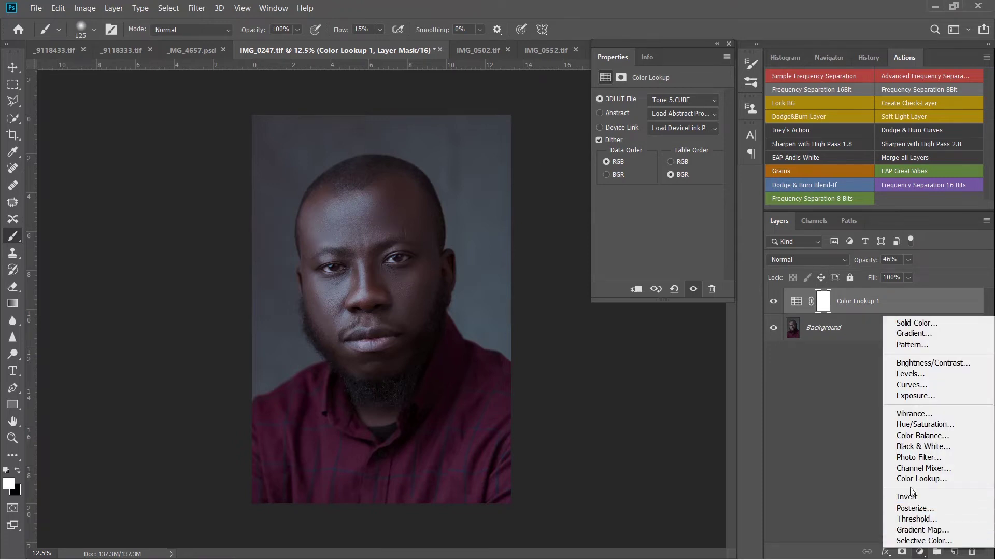
Add Selective Color with Reds at Cyan +20, Magenta +13 and Yellow +84, then compare.
{"action": "left_click", "coordinate": [919, 541]}
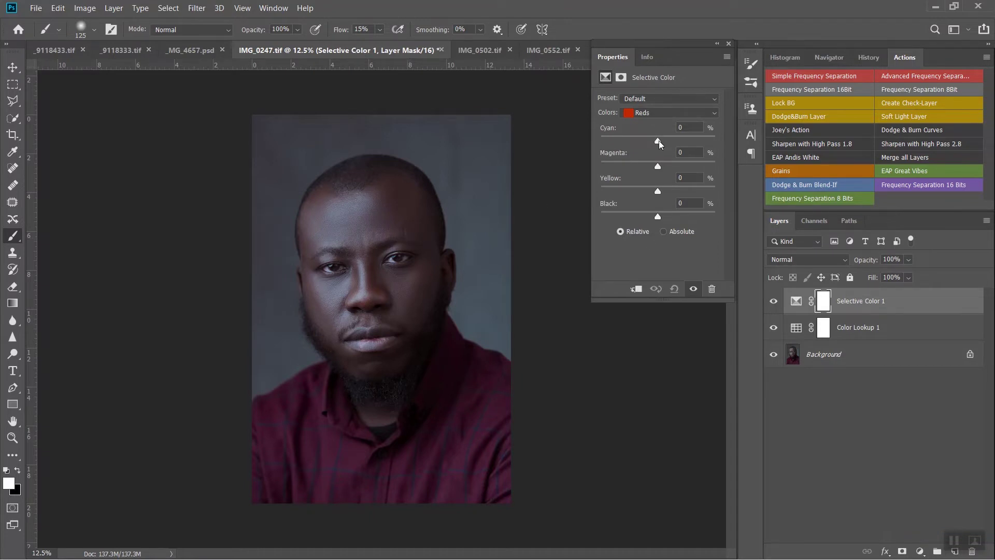
{"action": "left_click_drag", "start_coordinate": [658, 141], "coordinate": [664, 140]}
{"action": "left_click_drag", "start_coordinate": [659, 167], "coordinate": [659, 167]}
{"action": "left_click_drag", "start_coordinate": [690, 192], "coordinate": [698, 191]}
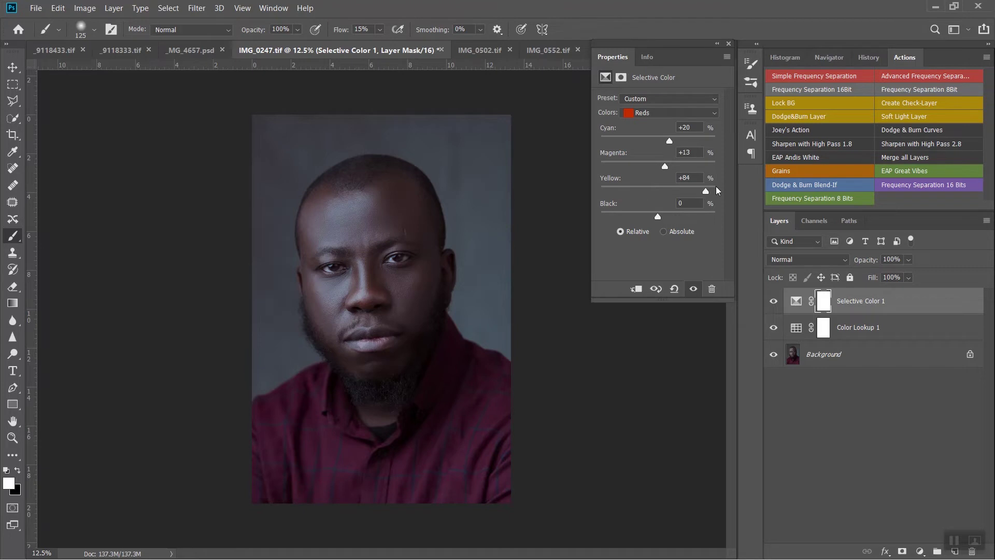
{"action": "left_click", "coordinate": [693, 289]}
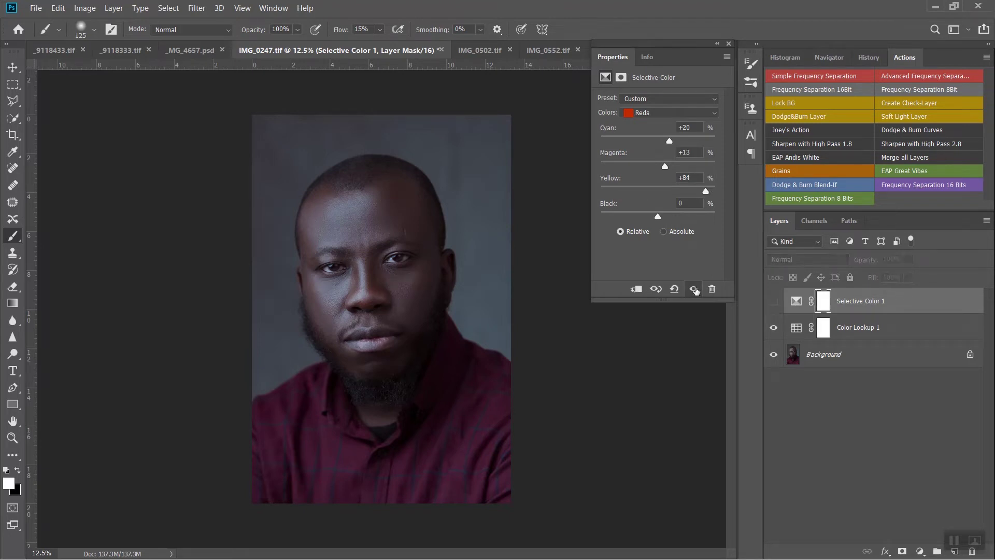
{"action": "left_click", "coordinate": [694, 289]}
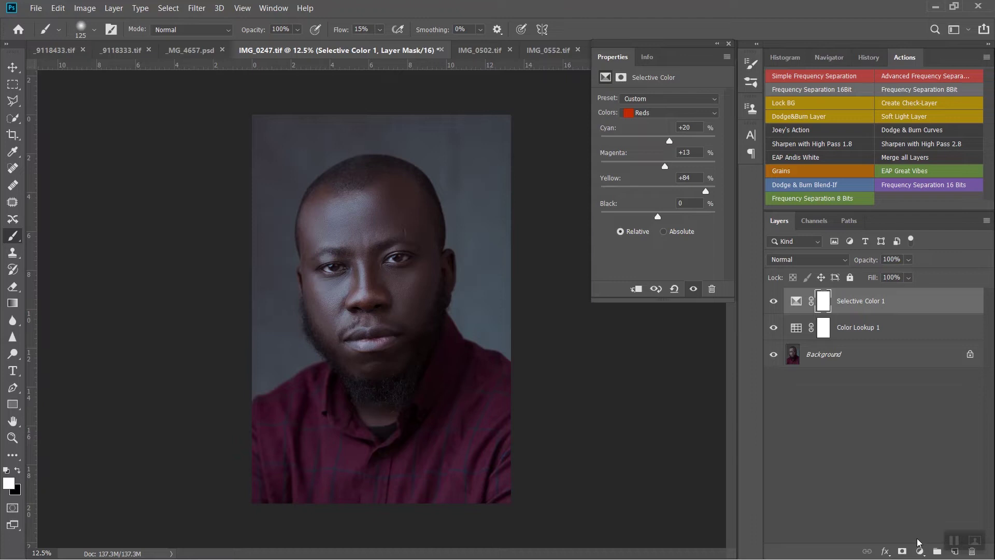
{"action": "left_click", "coordinate": [920, 551]}
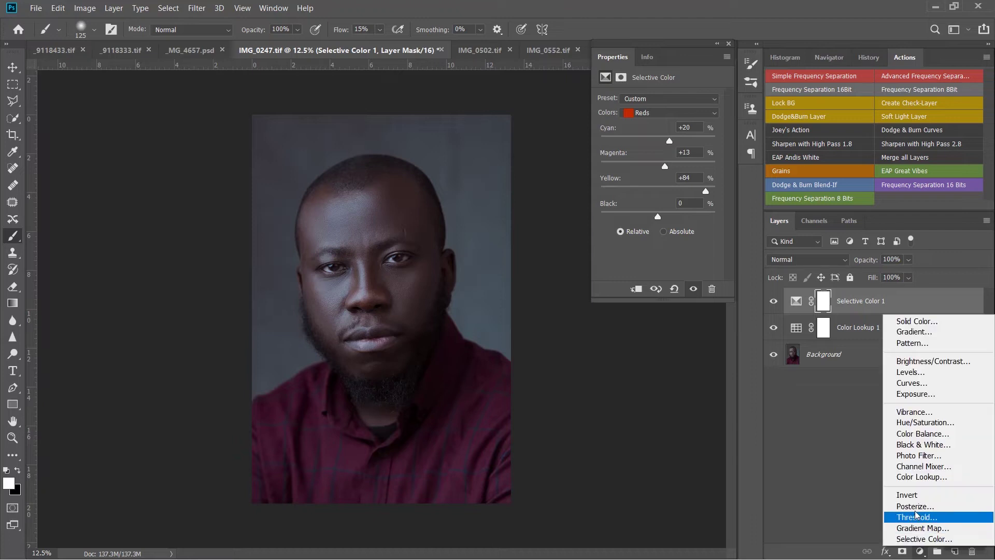
Add a Color Balance layer, try Midtones and Highlights, then choose the Shadows tone.
{"action": "left_click", "coordinate": [910, 434]}
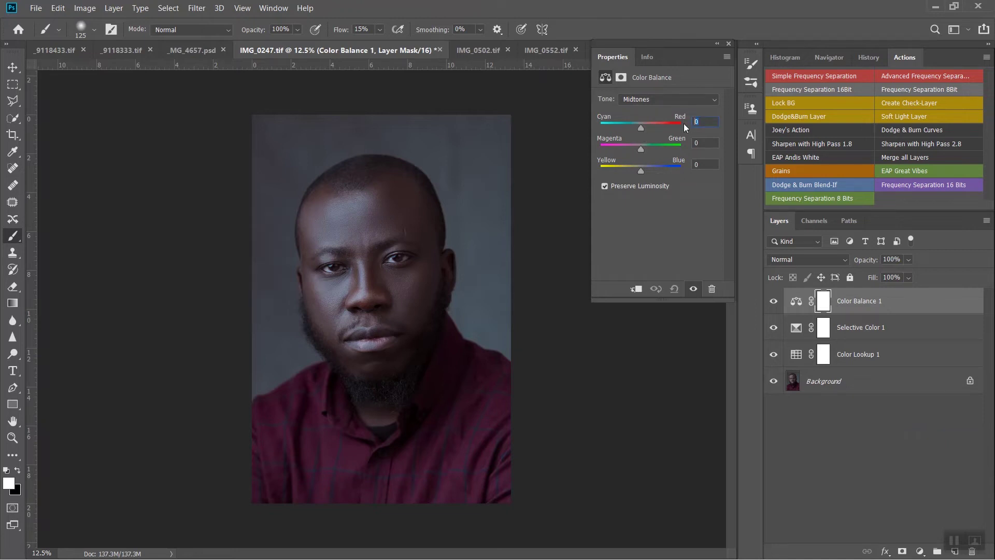
{"action": "type", "text": "1"}
{"action": "left_click_drag", "start_coordinate": [639, 169], "coordinate": [639, 171]}
{"action": "type", "text": "3"}
{"action": "left_click", "coordinate": [667, 101]}
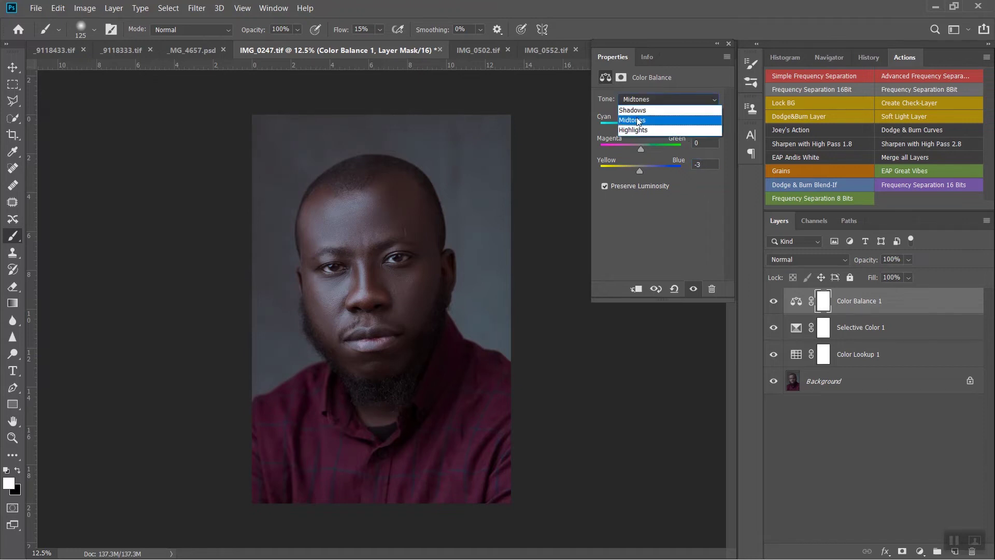
{"action": "left_click", "coordinate": [639, 122]}
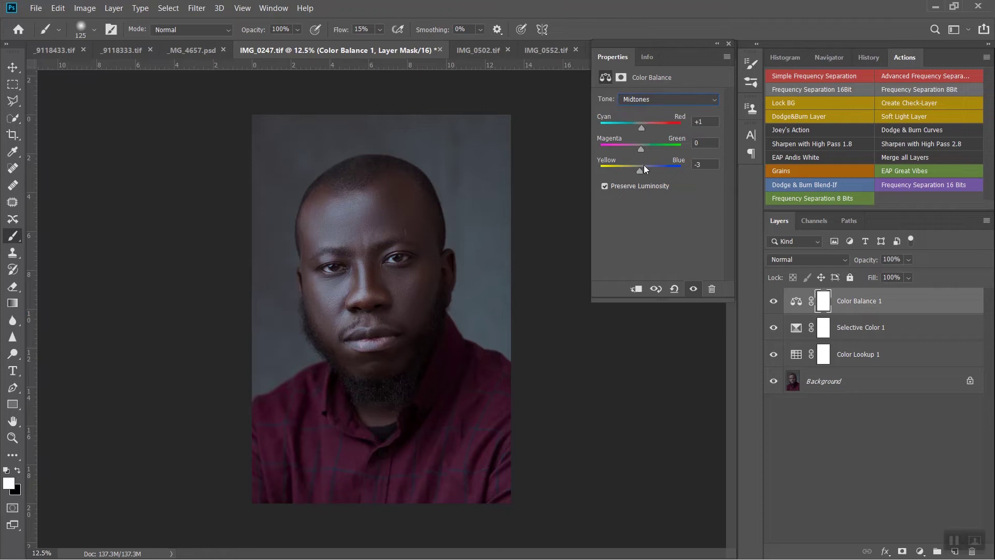
{"action": "left_click", "coordinate": [647, 101]}
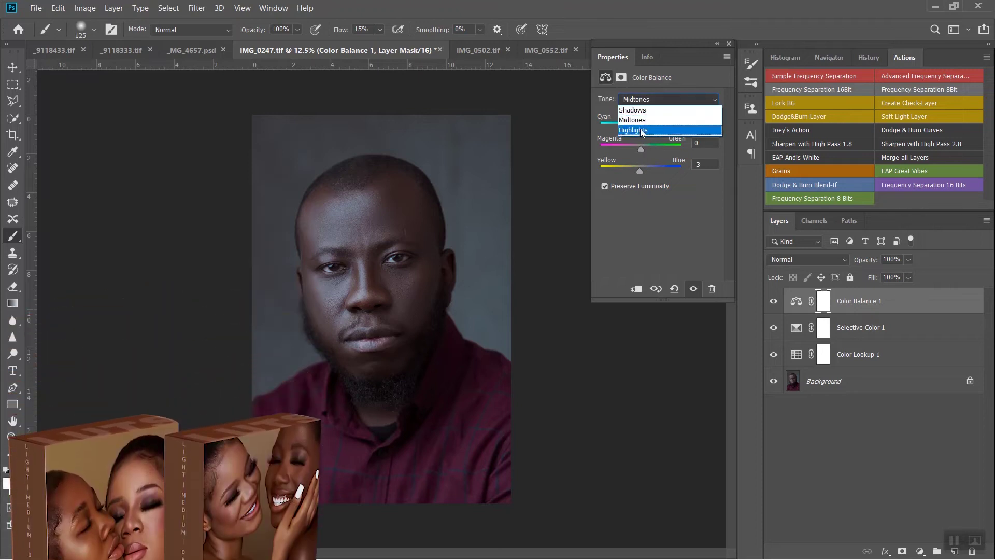
{"action": "left_click", "coordinate": [640, 129]}
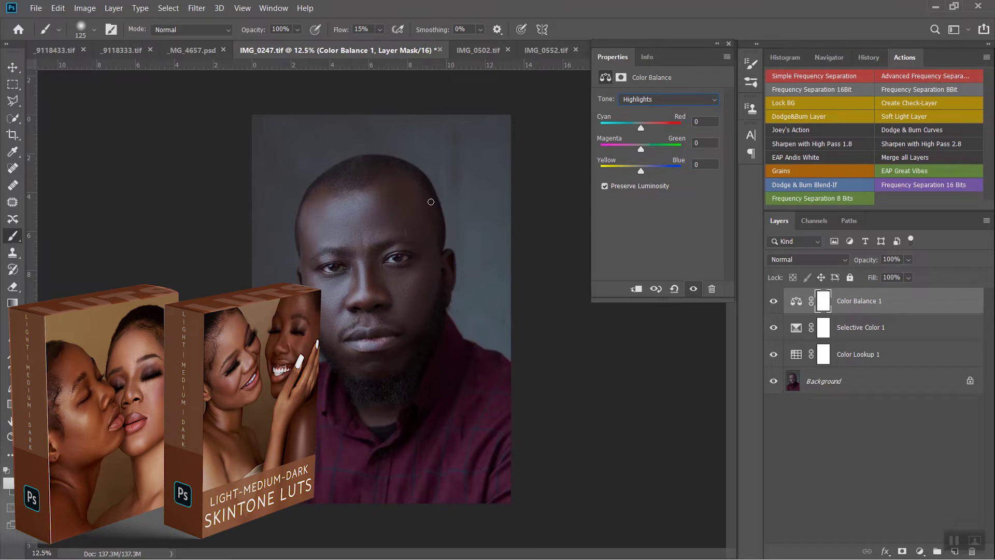
{"action": "left_click", "coordinate": [669, 101]}
{"action": "left_click", "coordinate": [648, 109]}
Enter Shadows Cyan-Red +1 and Yellow-Blue +2.
{"action": "left_click", "coordinate": [704, 121]}
{"action": "type", "text": "1"}
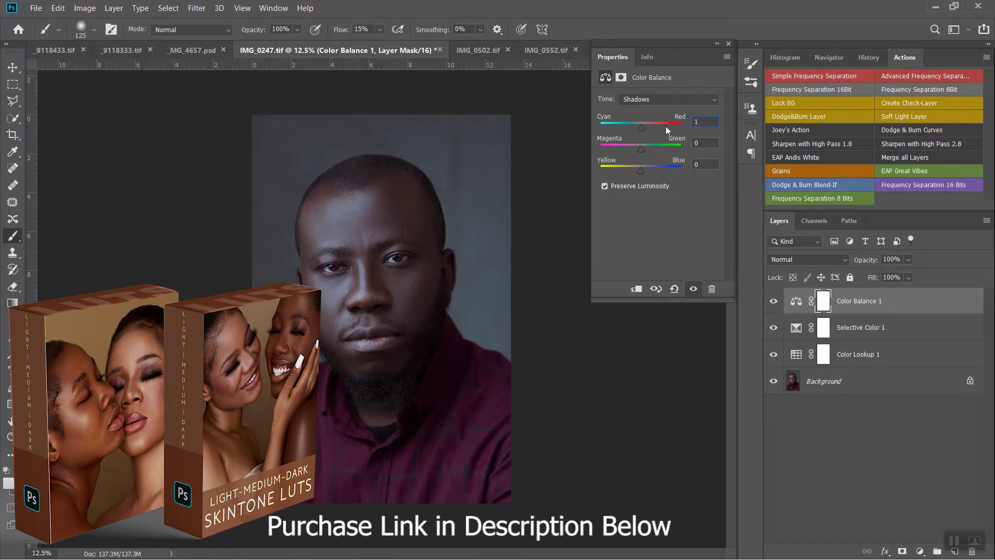
{"action": "key", "text": "Return"}
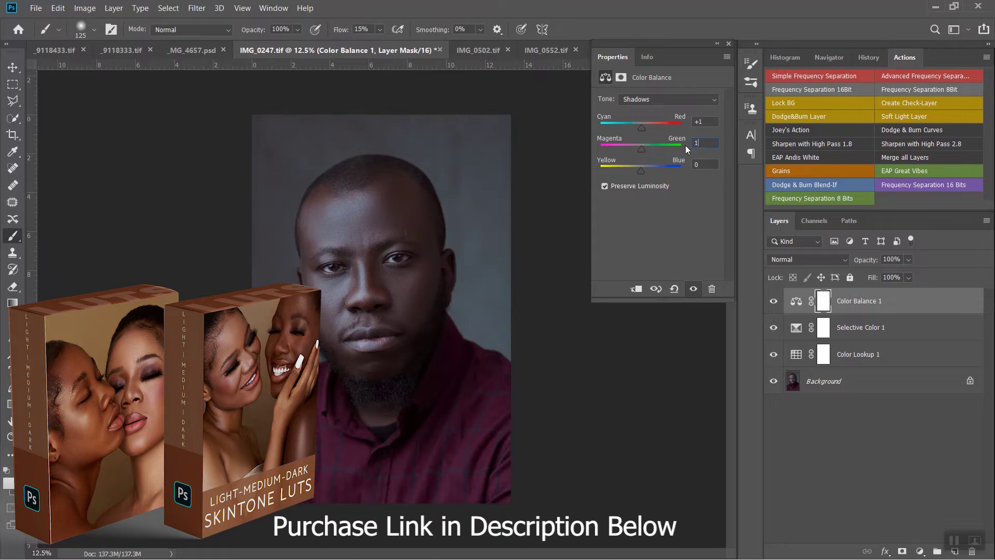
{"action": "left_click", "coordinate": [701, 164]}
{"action": "type", "text": "2"}
{"action": "key", "text": "Return"}
{"action": "left_click", "coordinate": [850, 356], "text": "shift"}
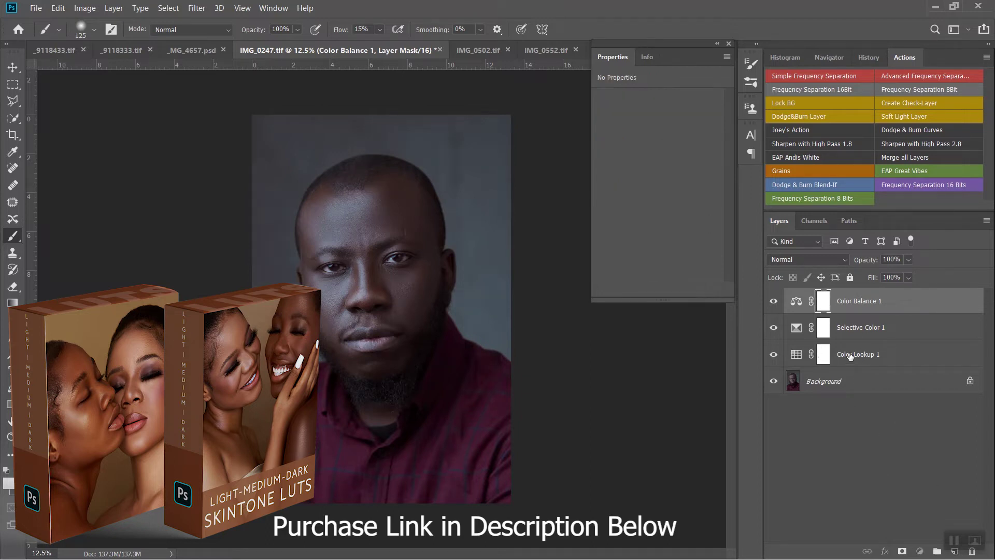
Group the three selected adjustment layers with Ctrl+G, compare the grade, and expand Group 1.
{"action": "key", "text": "ctrl+g"}
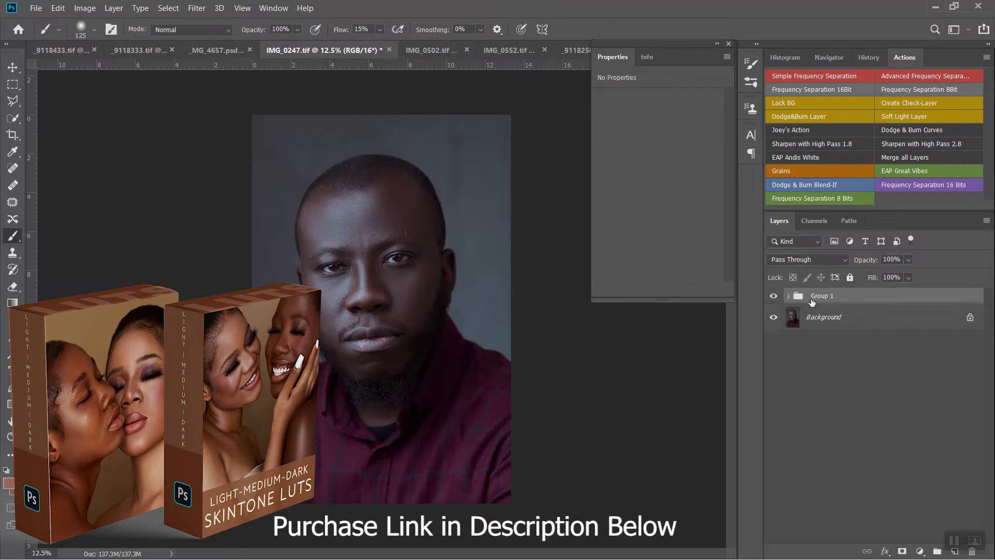
{"action": "left_click", "coordinate": [774, 297]}
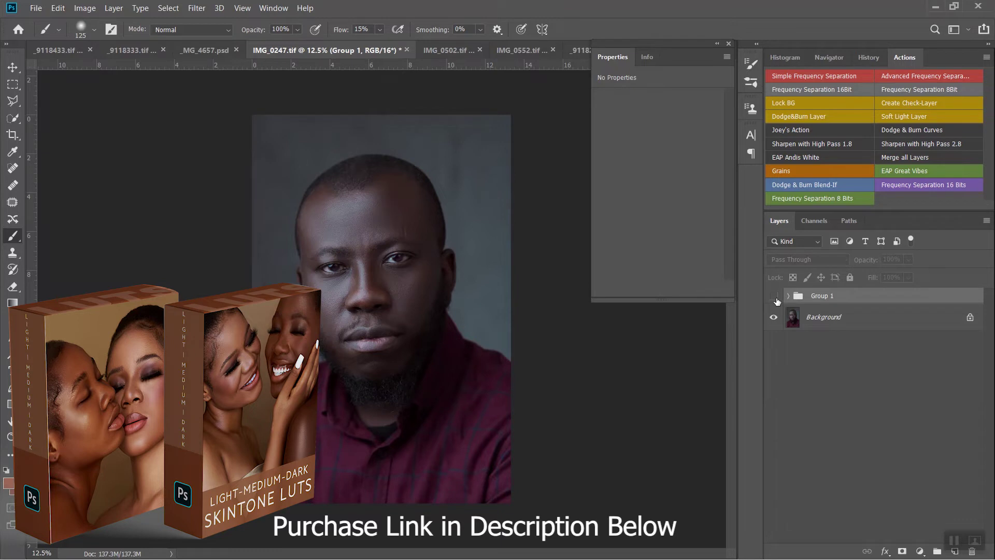
{"action": "left_click", "coordinate": [775, 298]}
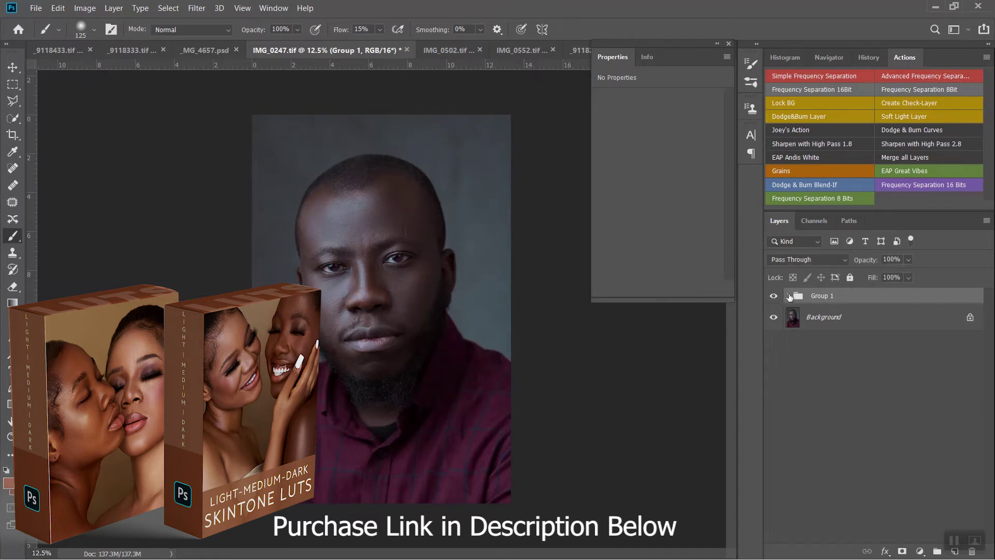
{"action": "left_click", "coordinate": [789, 296]}
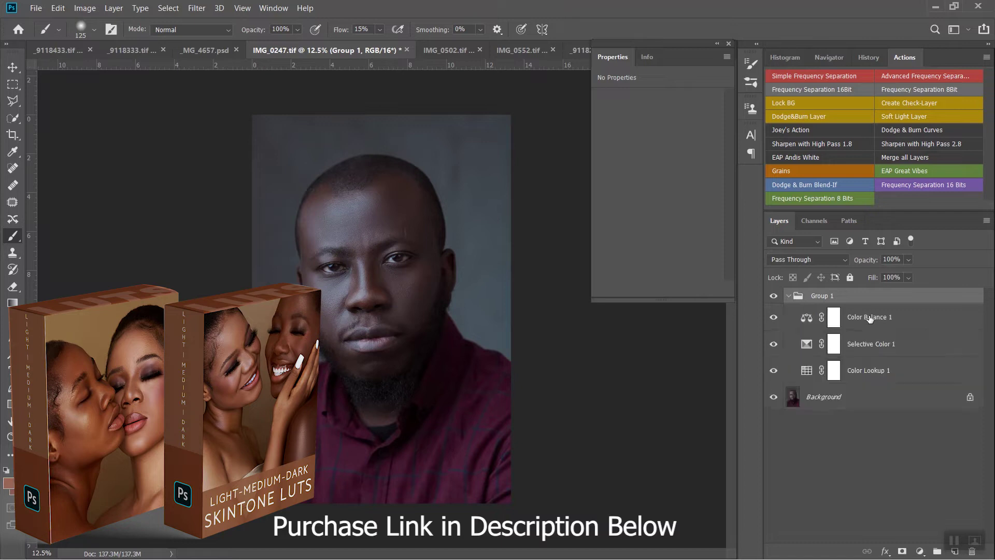
{"action": "left_click", "coordinate": [920, 551]}
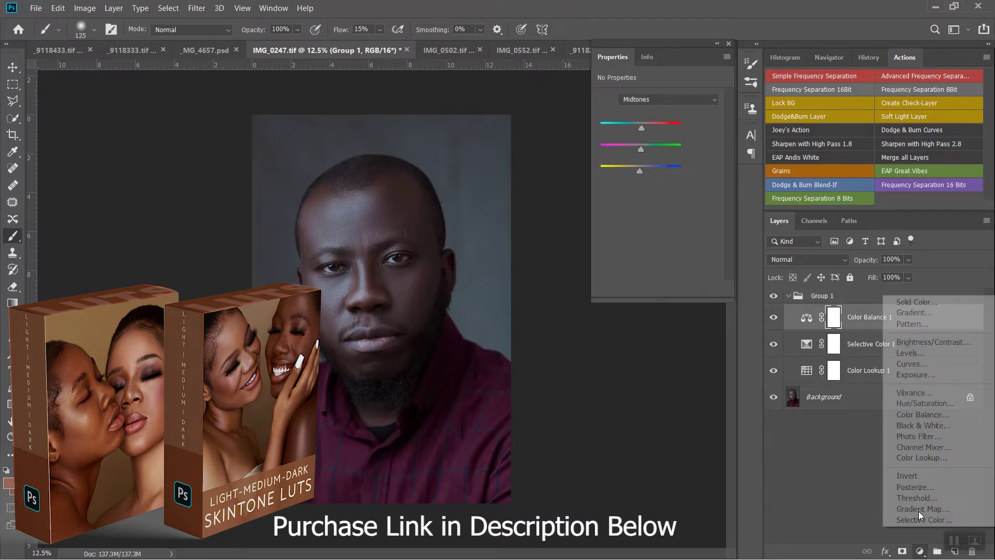
Add a Levels layer with black input 2 and set Color Lookup 1 opacity to 50%.
{"action": "key", "text": "Escape"}
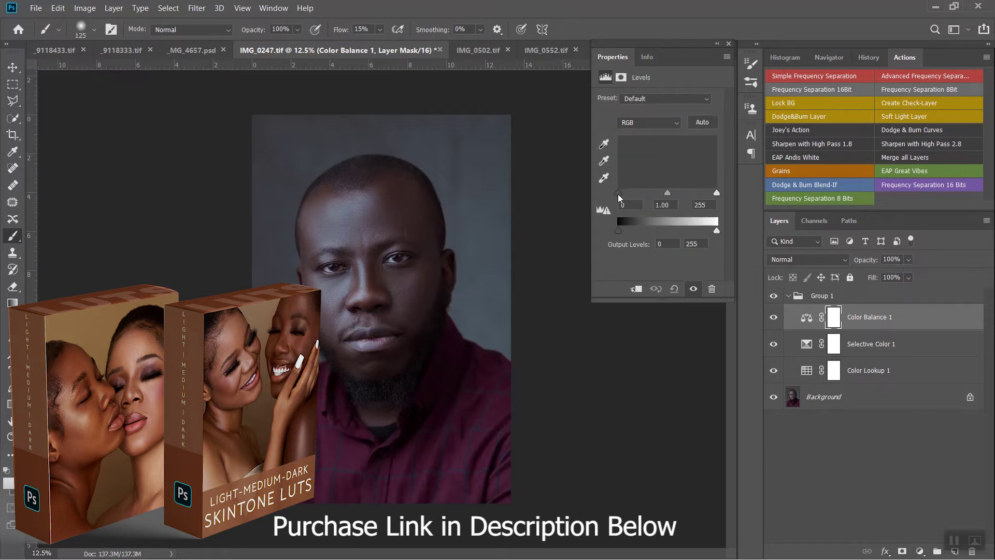
{"action": "left_click_drag", "start_coordinate": [618, 194], "coordinate": [619, 196]}
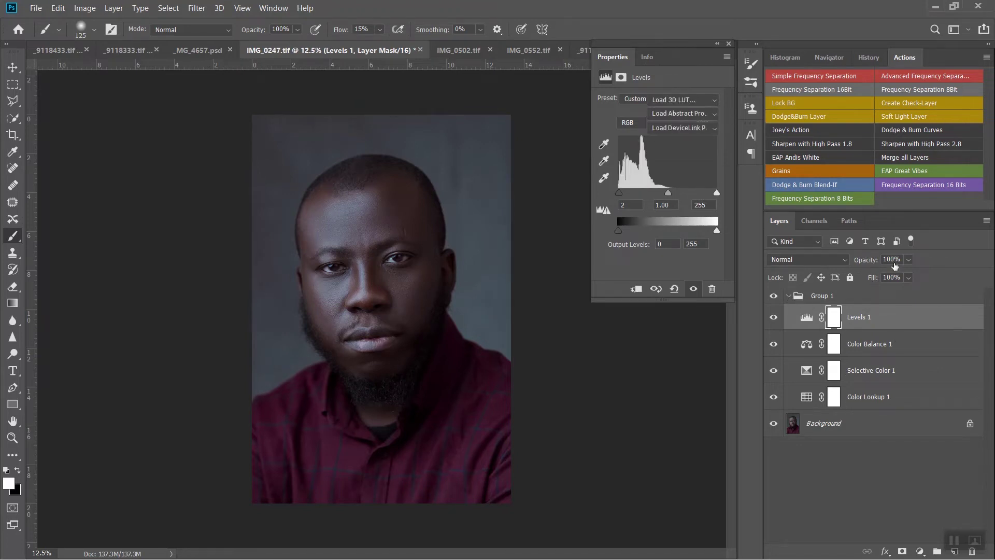
{"action": "left_click", "coordinate": [883, 259]}
{"action": "type", "text": "50"}
{"action": "key", "text": "Return"}
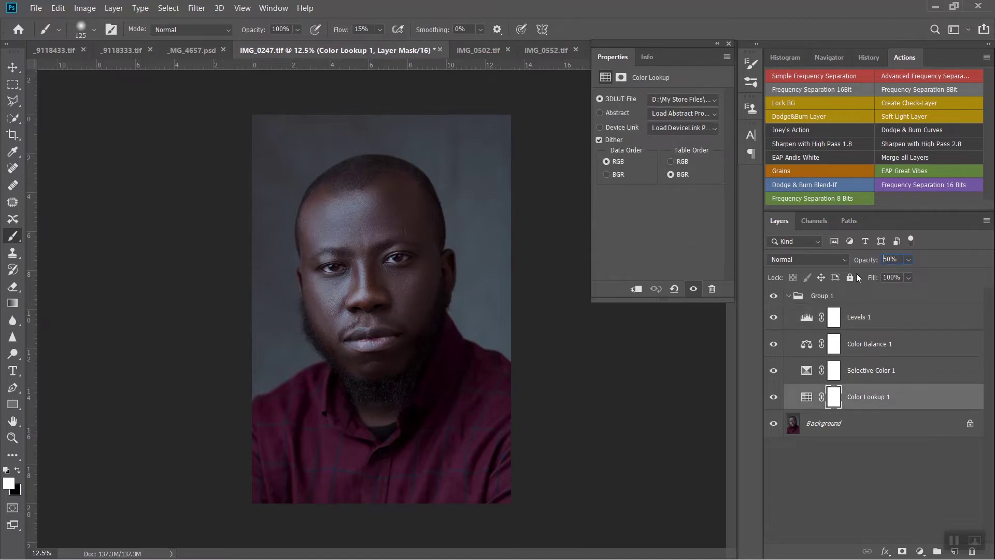
Collapse Group 1, check it stays visible, and close the Properties panel.
{"action": "left_click", "coordinate": [787, 299]}
{"action": "left_click", "coordinate": [787, 299]}
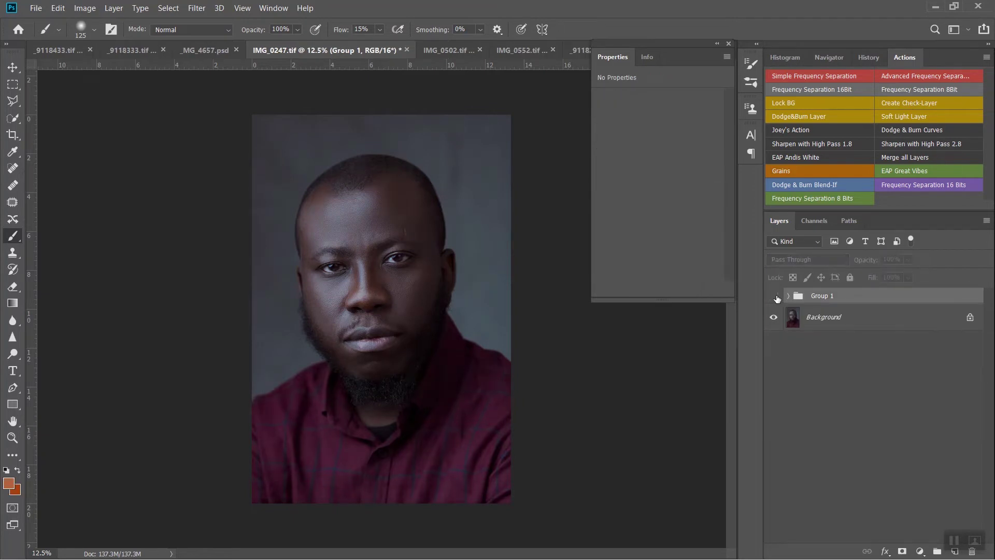
{"action": "left_click", "coordinate": [776, 297]}
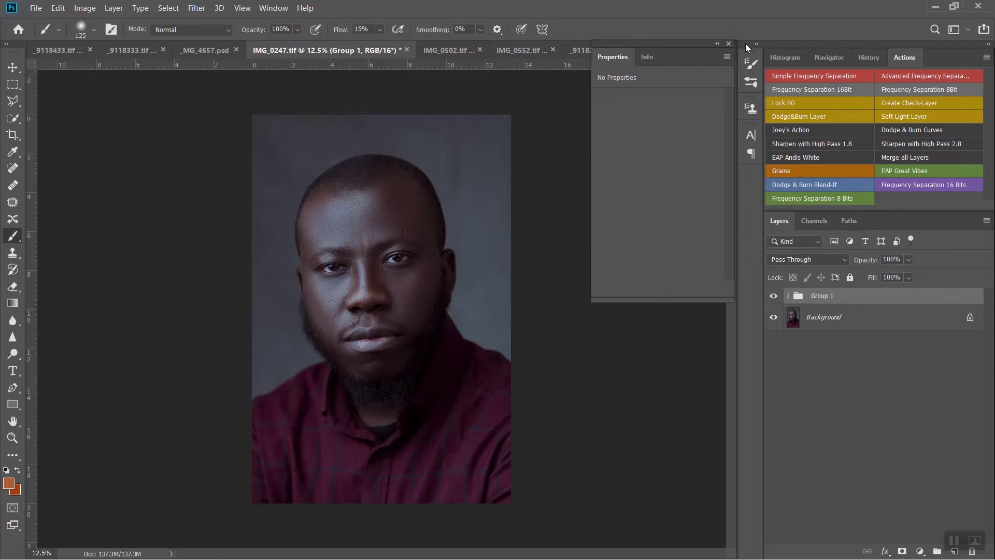
{"action": "left_click", "coordinate": [728, 44]}
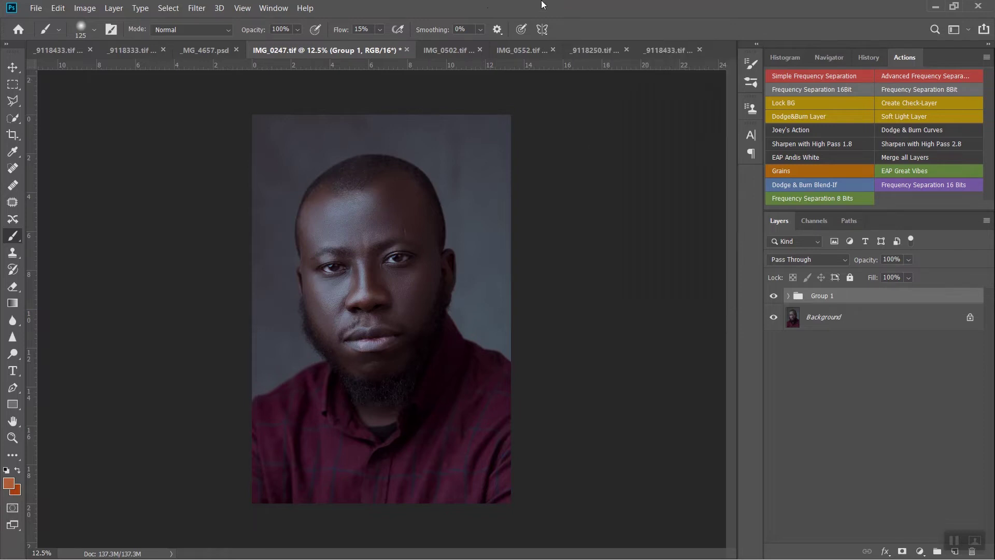
On _MG_4657.psd, add a Color Lookup layer loading the Tone 9.CUBE 3D LUT.
{"action": "left_click", "coordinate": [217, 49]}
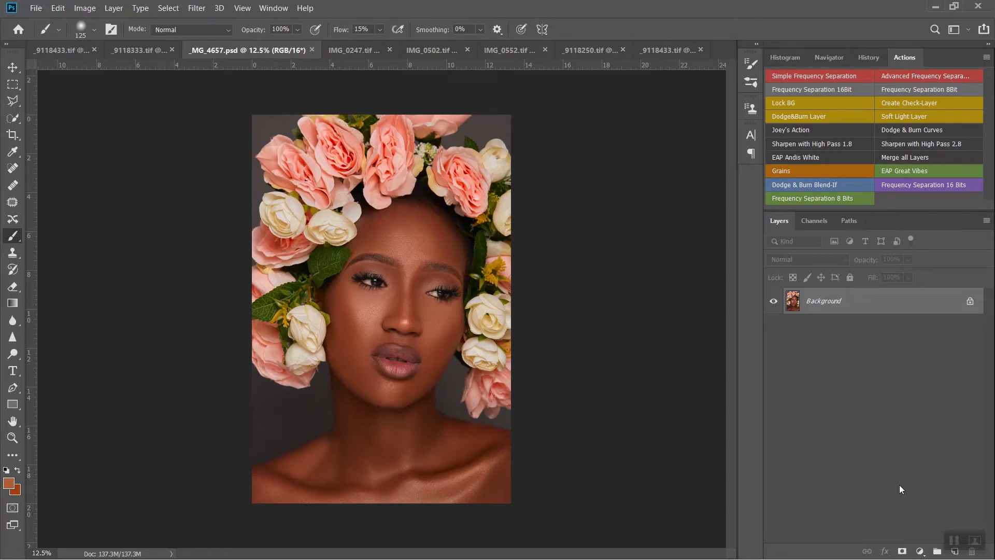
{"action": "left_click", "coordinate": [920, 551]}
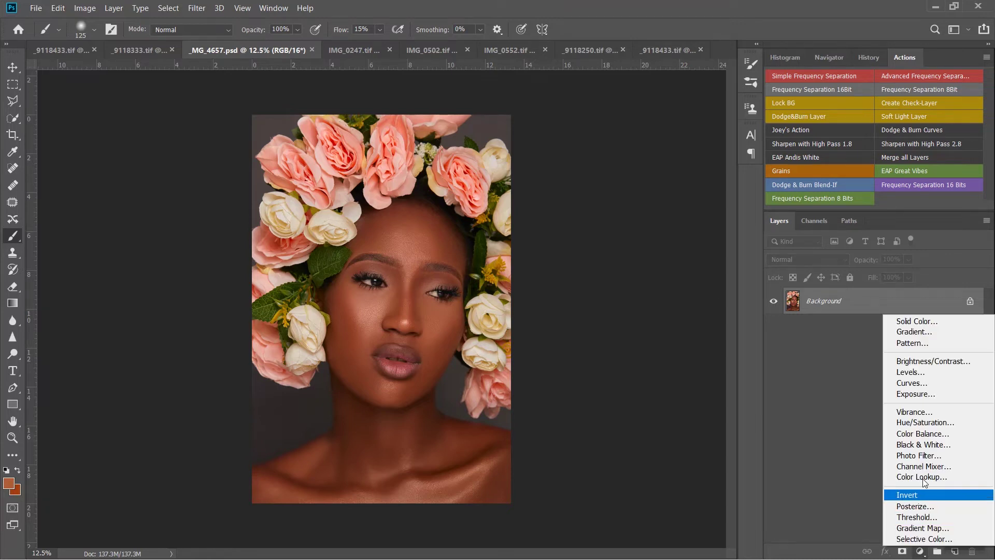
{"action": "left_click", "coordinate": [923, 476]}
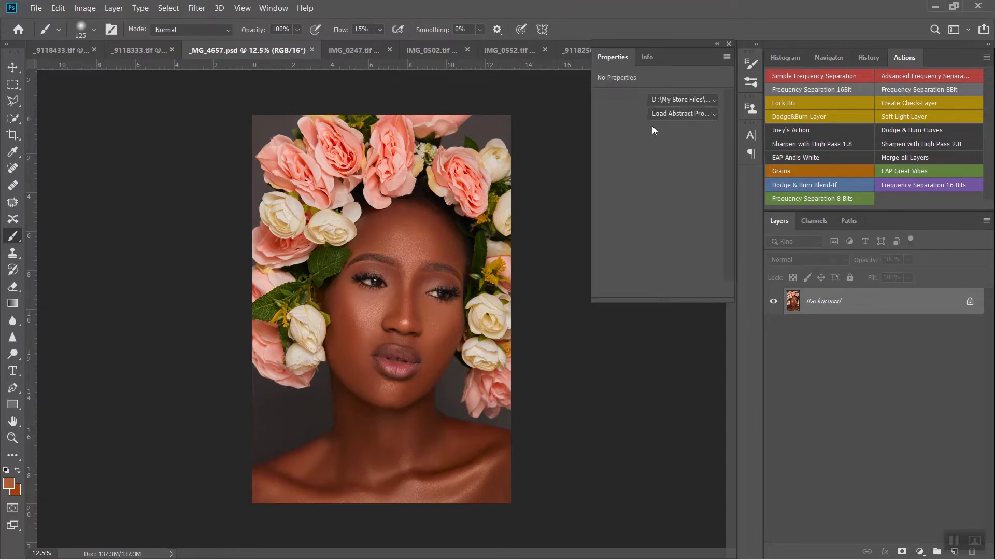
{"action": "left_click", "coordinate": [678, 105]}
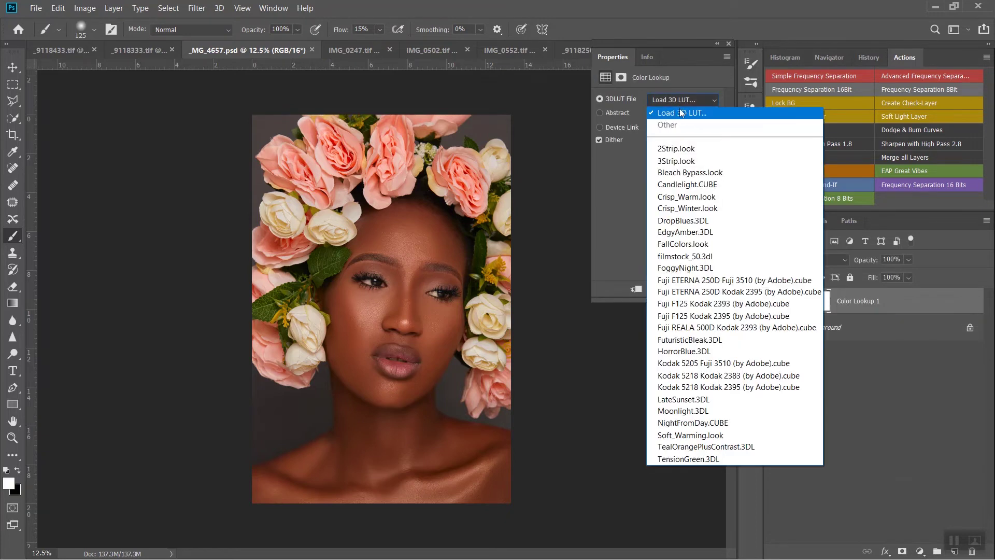
{"action": "left_click", "coordinate": [679, 108]}
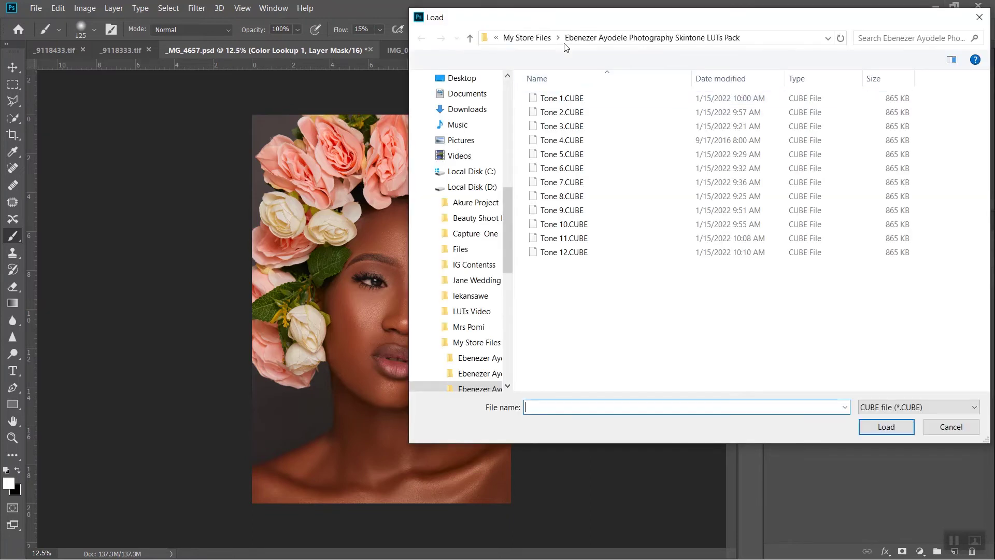
{"action": "left_click_drag", "start_coordinate": [566, 23], "coordinate": [656, 17]}
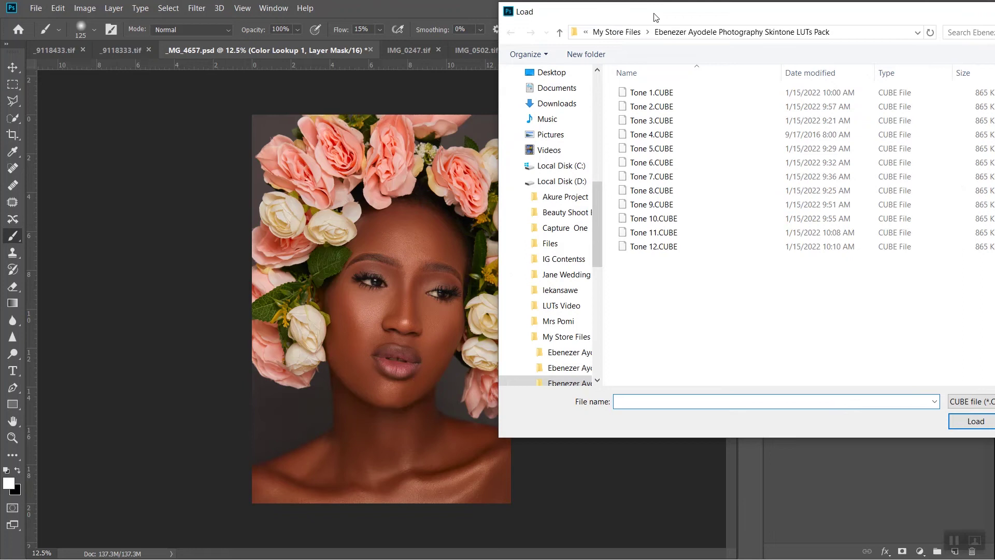
{"action": "double_click", "coordinate": [665, 205]}
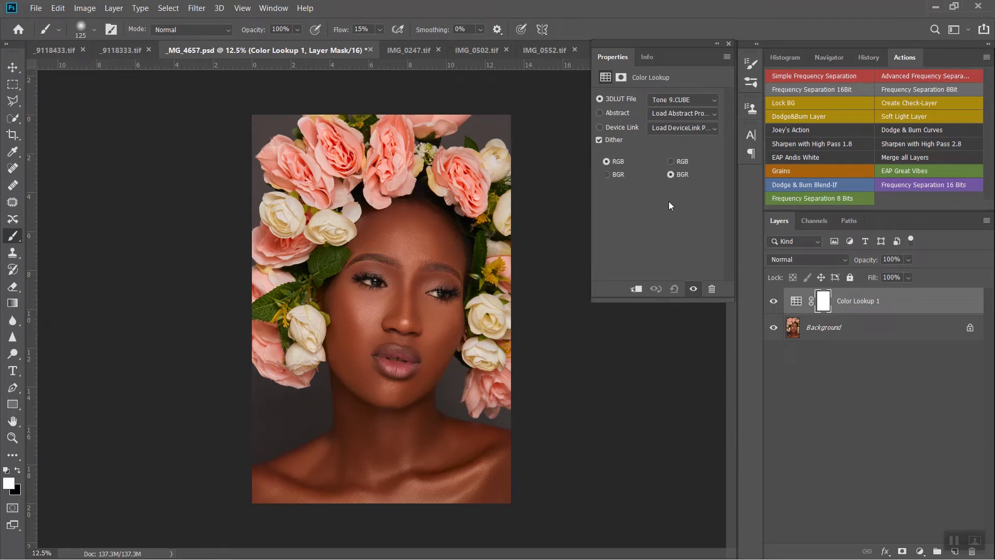
Lower the Color Lookup opacity to 47% and compare the look on and off.
{"action": "left_click_drag", "start_coordinate": [861, 262], "coordinate": [850, 255]}
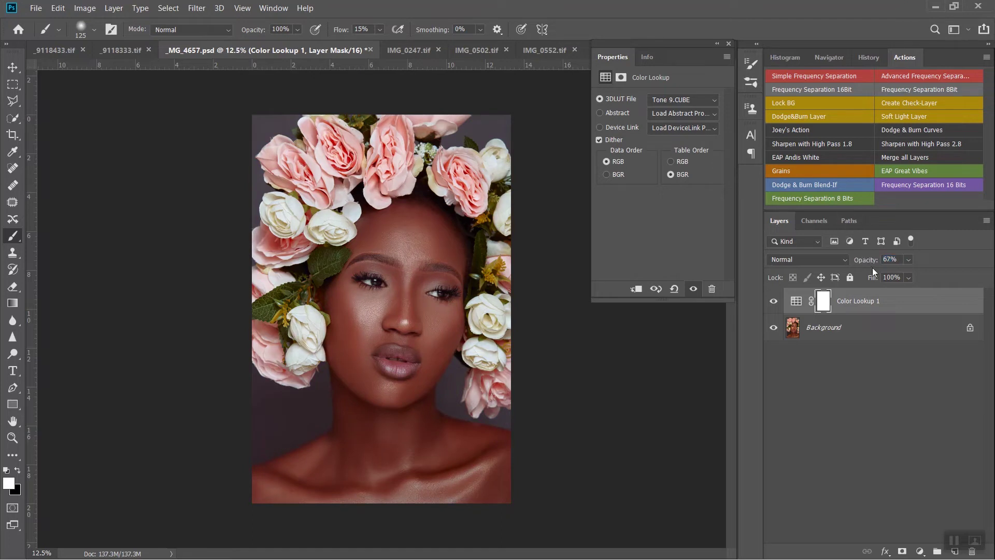
{"action": "left_click_drag", "start_coordinate": [871, 261], "coordinate": [858, 263]}
{"action": "left_click", "coordinate": [775, 301]}
{"action": "left_click", "coordinate": [774, 302]}
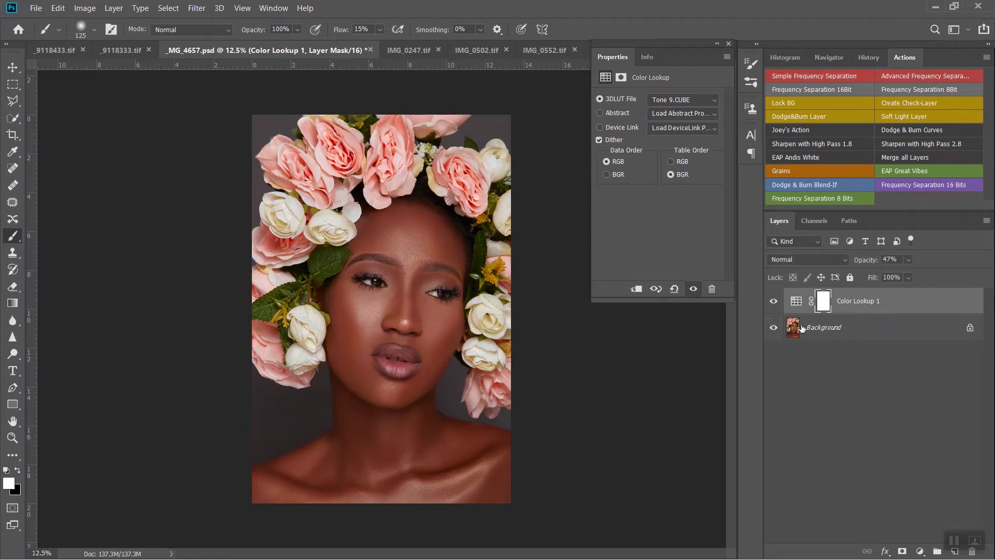
{"action": "left_click", "coordinate": [920, 551]}
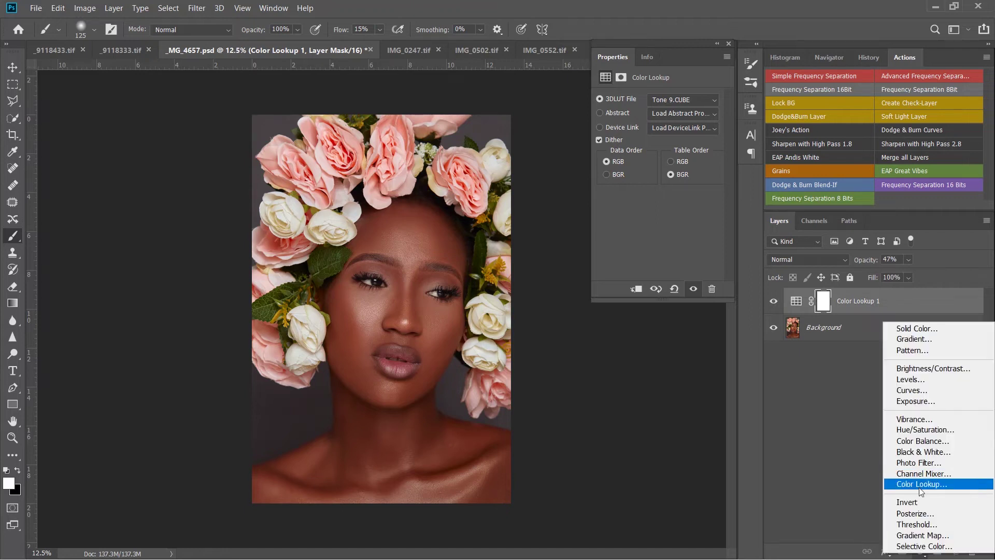
Add a Selective Color layer and set its Reds to Cyan +6, Magenta +2, Yellow +5.
{"action": "left_click", "coordinate": [924, 546]}
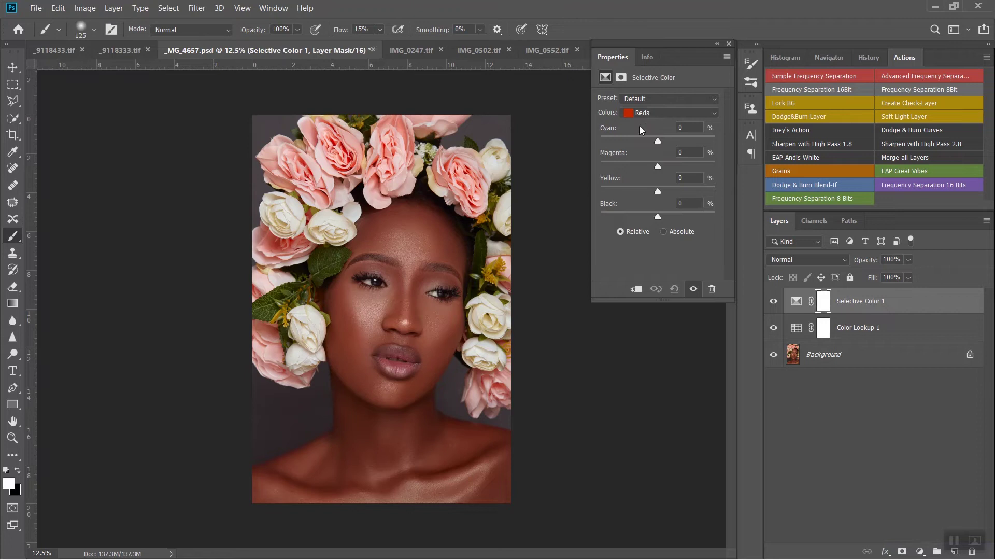
{"action": "left_click_drag", "start_coordinate": [658, 141], "coordinate": [661, 141]}
{"action": "key", "text": "Return"}
{"action": "left_click_drag", "start_coordinate": [659, 191], "coordinate": [661, 191]}
Set the Yellows to Cyan -19, Magenta +9 and Yellow +22, comparing with the layer hidden.
{"action": "left_click", "coordinate": [652, 113]}
{"action": "left_click", "coordinate": [642, 133]}
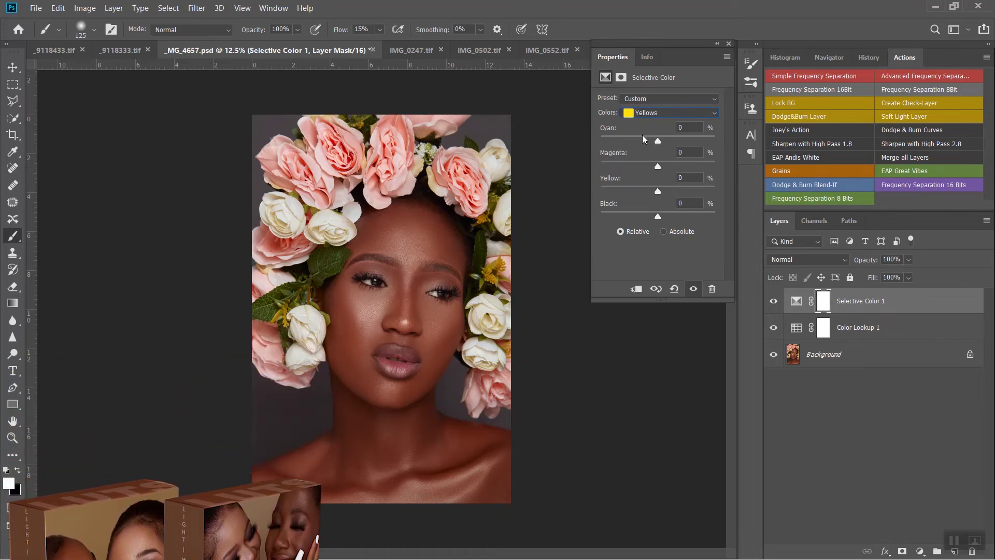
{"action": "mouse_move", "coordinate": [658, 141]}
{"action": "left_mouse_down"}
{"action": "mouse_move", "coordinate": [598, 144]}
{"action": "mouse_move", "coordinate": [644, 146]}
{"action": "left_mouse_up"}
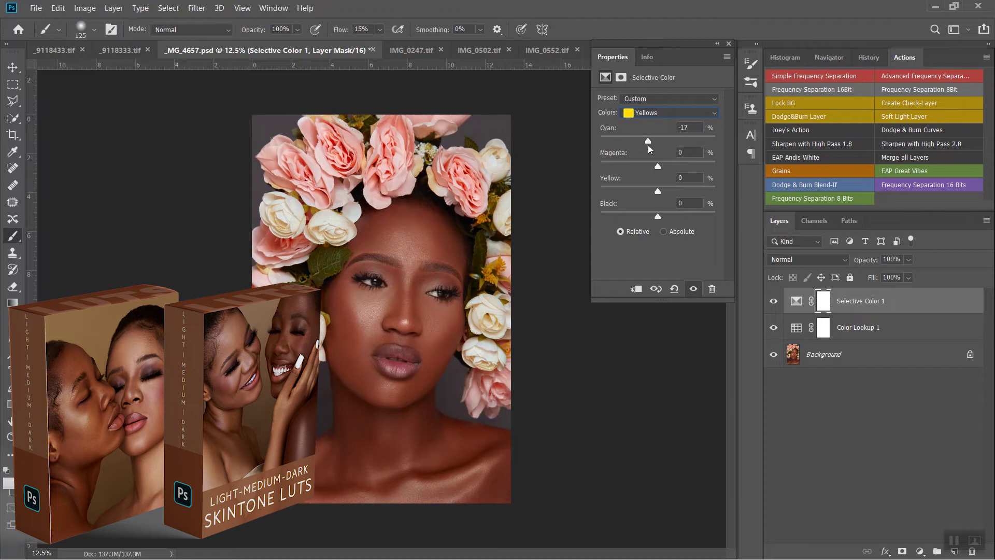
{"action": "left_click_drag", "start_coordinate": [648, 145], "coordinate": [647, 146]}
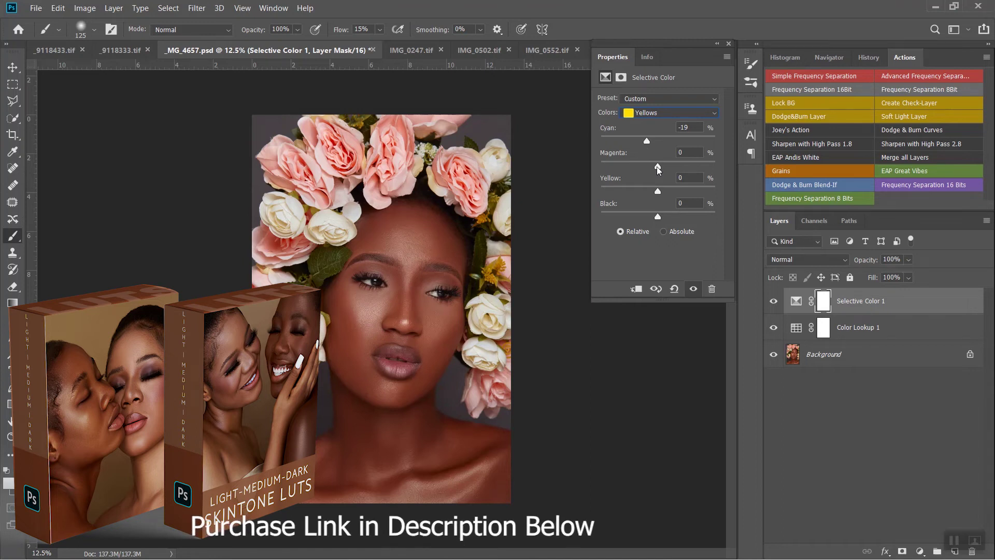
{"action": "left_click_drag", "start_coordinate": [657, 167], "coordinate": [667, 166]}
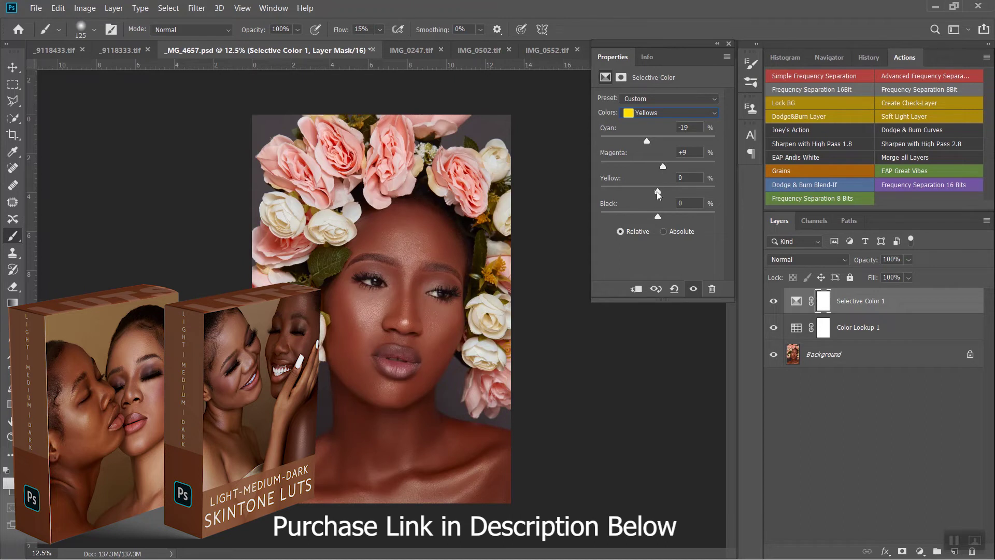
{"action": "left_click_drag", "start_coordinate": [677, 194], "coordinate": [674, 196]}
{"action": "left_click_drag", "start_coordinate": [670, 197], "coordinate": [670, 197]}
{"action": "left_click", "coordinate": [693, 289]}
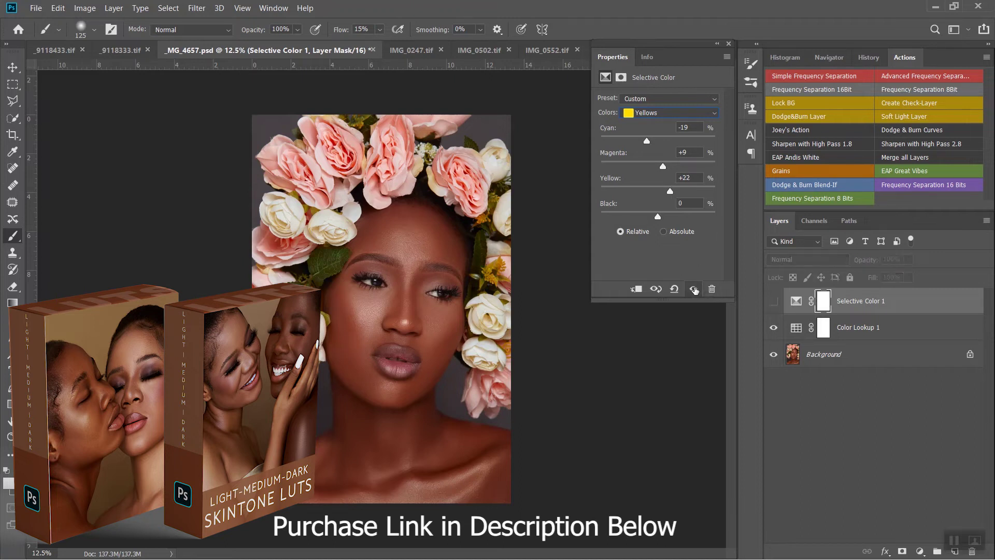
{"action": "left_click", "coordinate": [693, 289]}
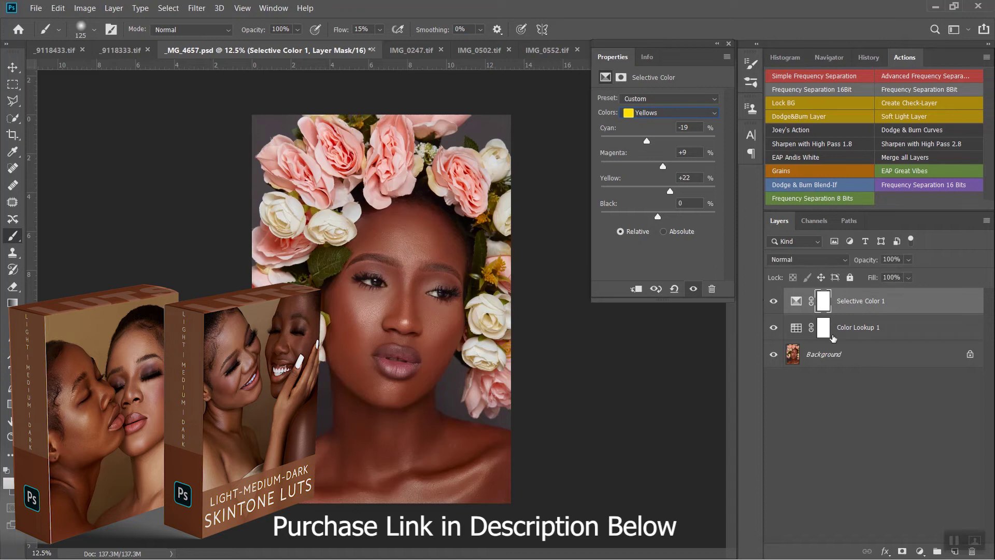
{"action": "left_click", "coordinate": [919, 550]}
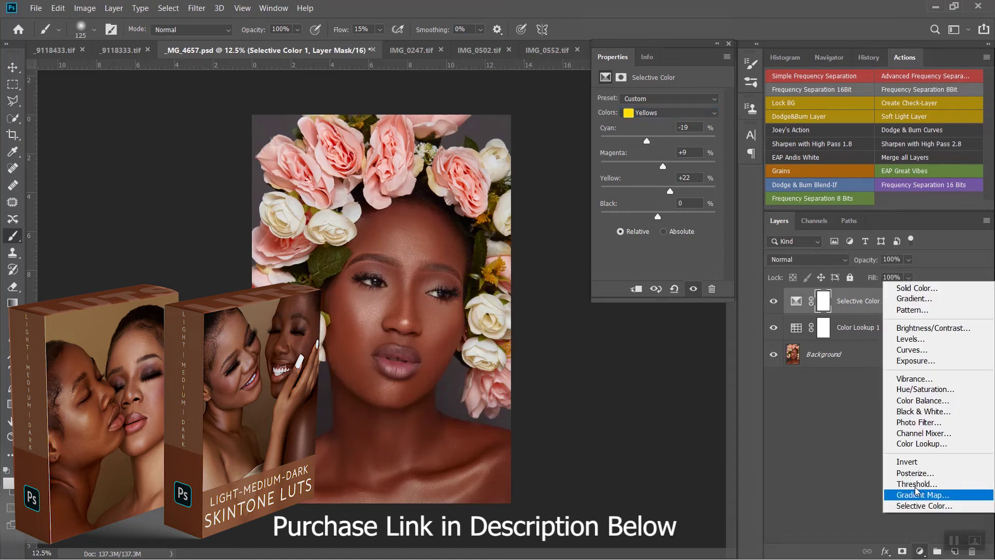
Add a Levels layer with the black input set to 3.
{"action": "left_click", "coordinate": [906, 339]}
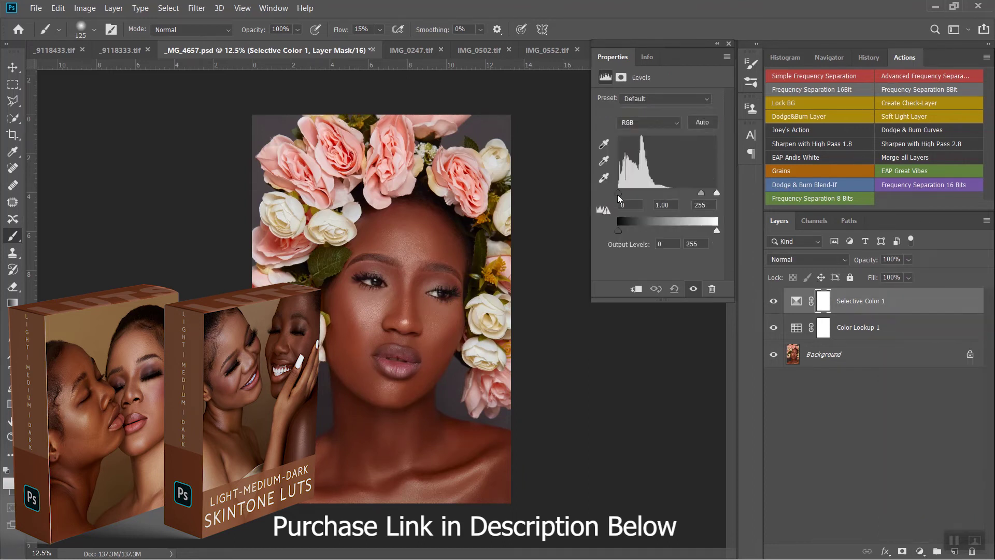
{"action": "left_click_drag", "start_coordinate": [620, 195], "coordinate": [621, 196]}
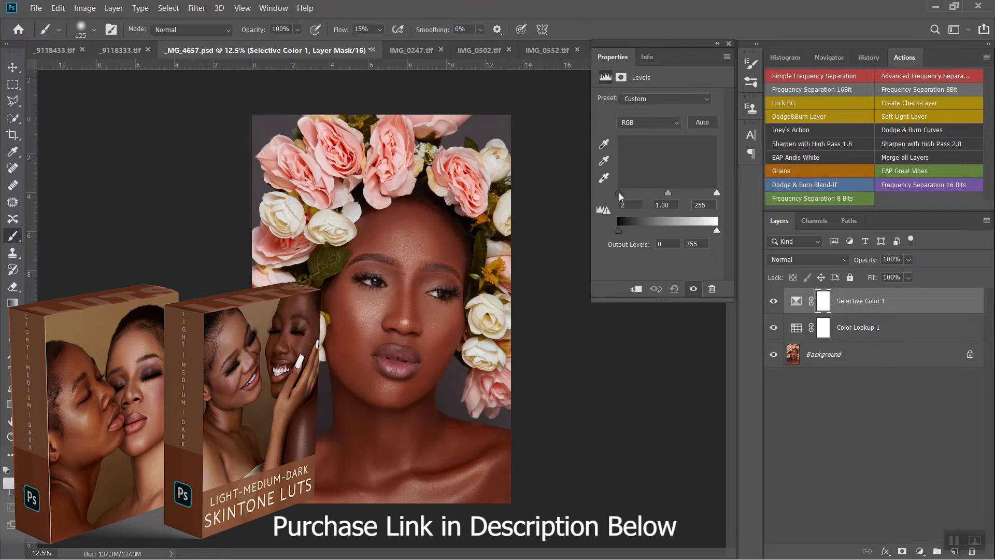
{"action": "left_click_drag", "start_coordinate": [620, 196], "coordinate": [621, 195]}
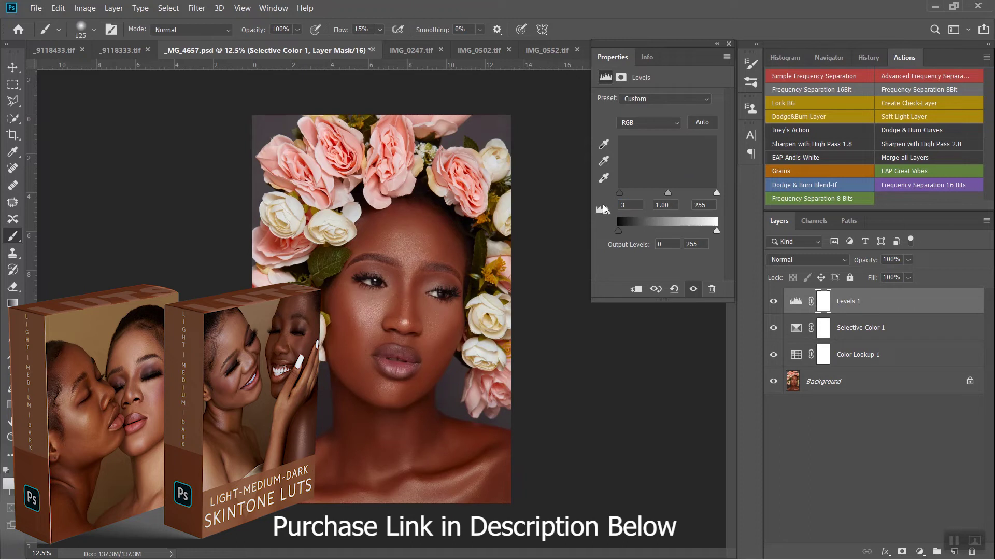
Group the three adjustment layers into Group 1, compare, then switch to _9118433.tif.
{"action": "left_click", "coordinate": [847, 354], "text": "shift"}
{"action": "key", "text": "ctrl+g"}
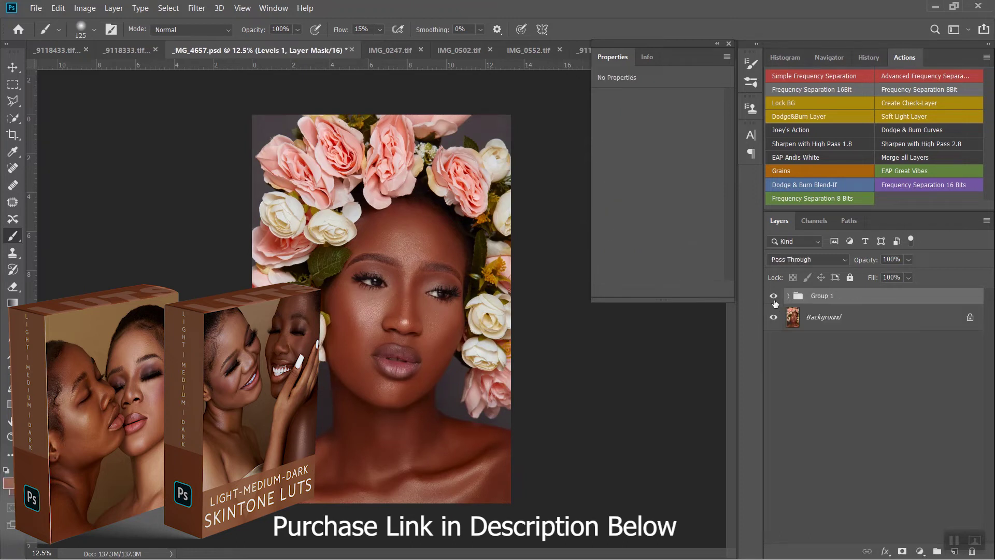
{"action": "left_click", "coordinate": [774, 296]}
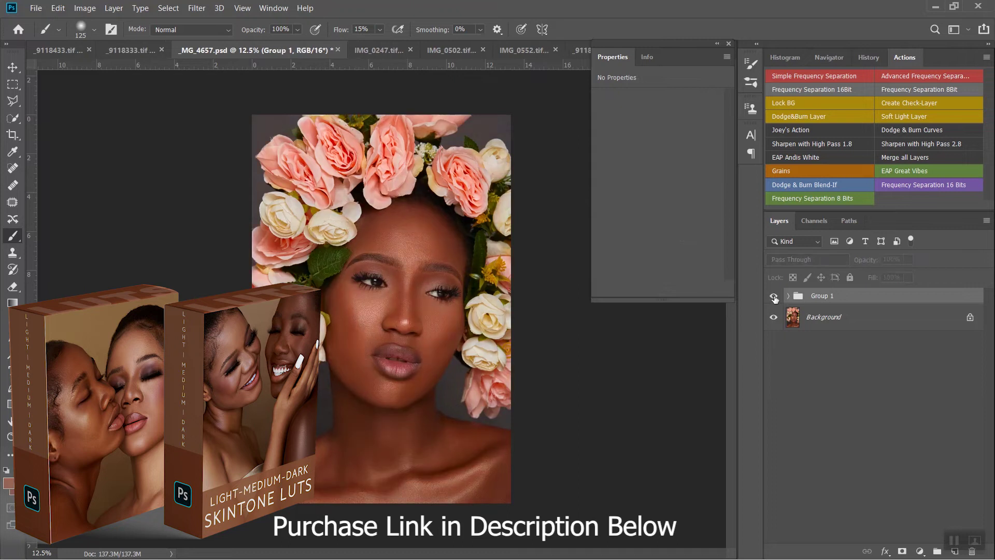
{"action": "left_click", "coordinate": [773, 297]}
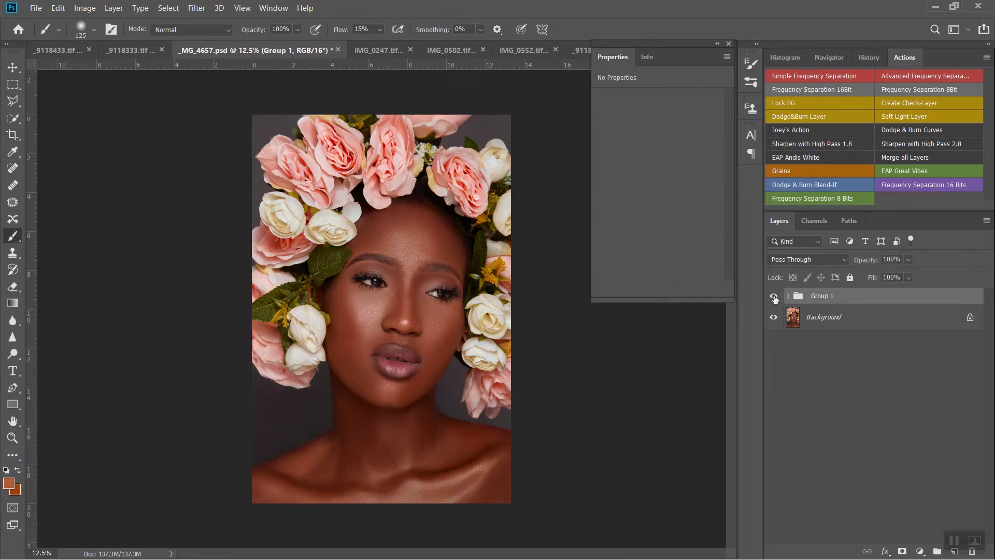
{"action": "left_click", "coordinate": [63, 50]}
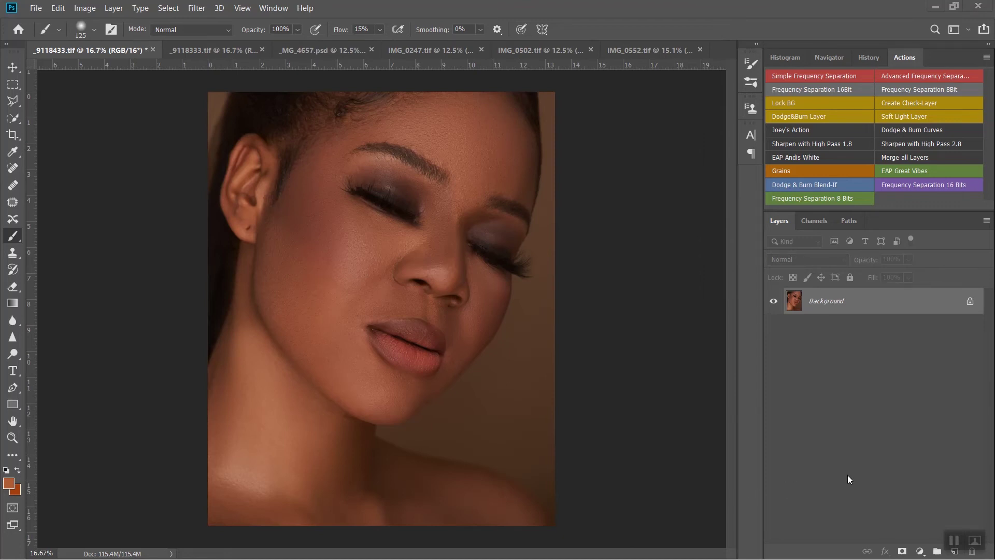
Add a Color Lookup layer loading the Tone 10.CUBE LUT and start lowering its opacity.
{"action": "left_click", "coordinate": [920, 551]}
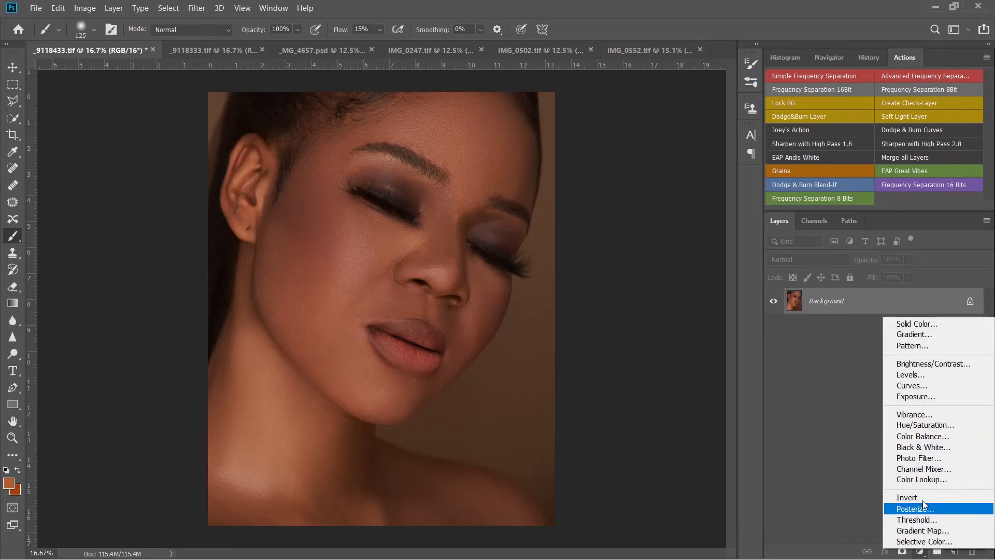
{"action": "left_click", "coordinate": [920, 480]}
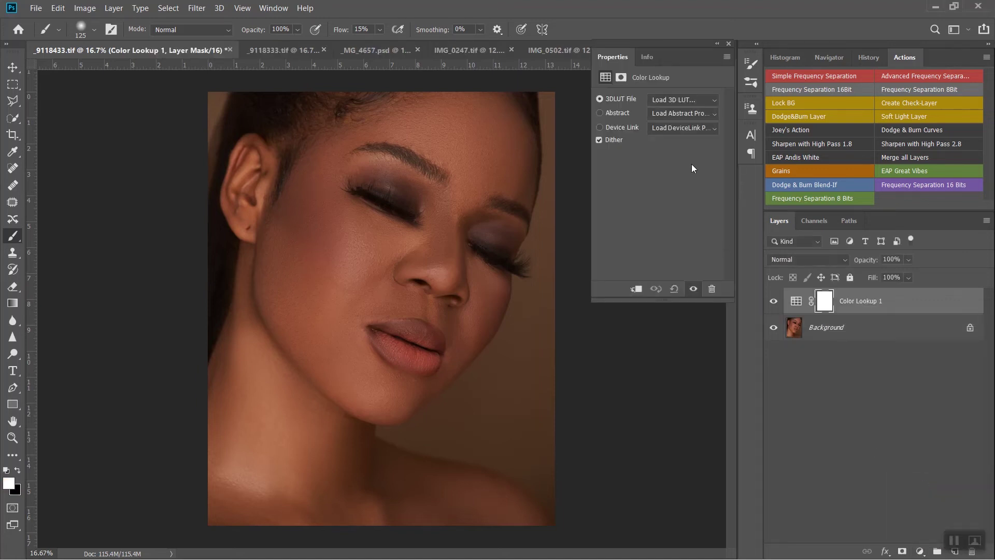
{"action": "left_click", "coordinate": [672, 99]}
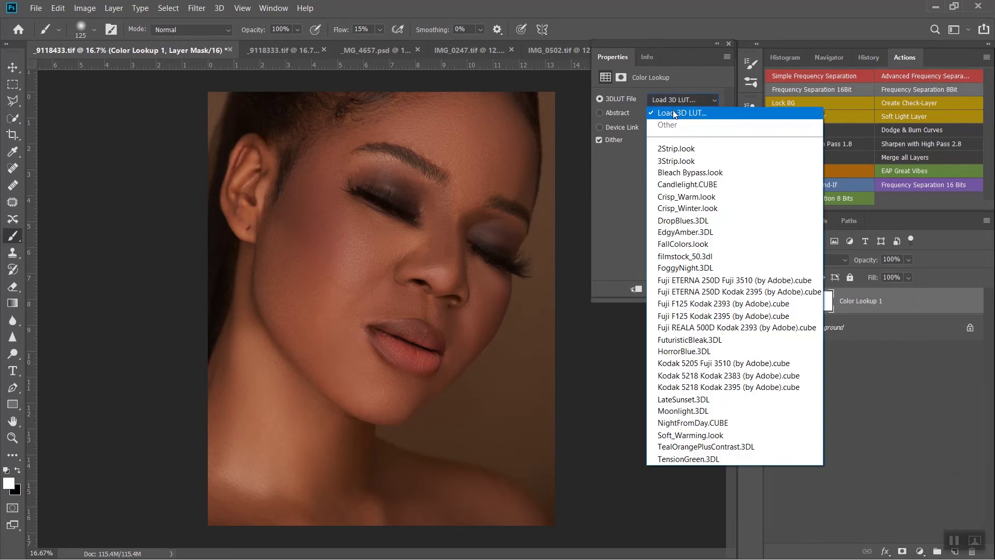
{"action": "left_click", "coordinate": [674, 113]}
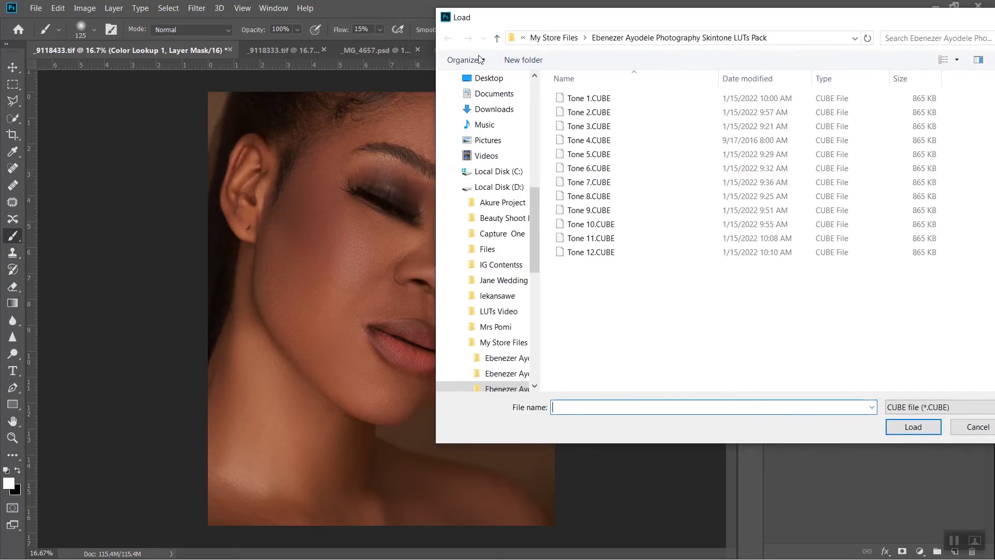
{"action": "double_click", "coordinate": [596, 225]}
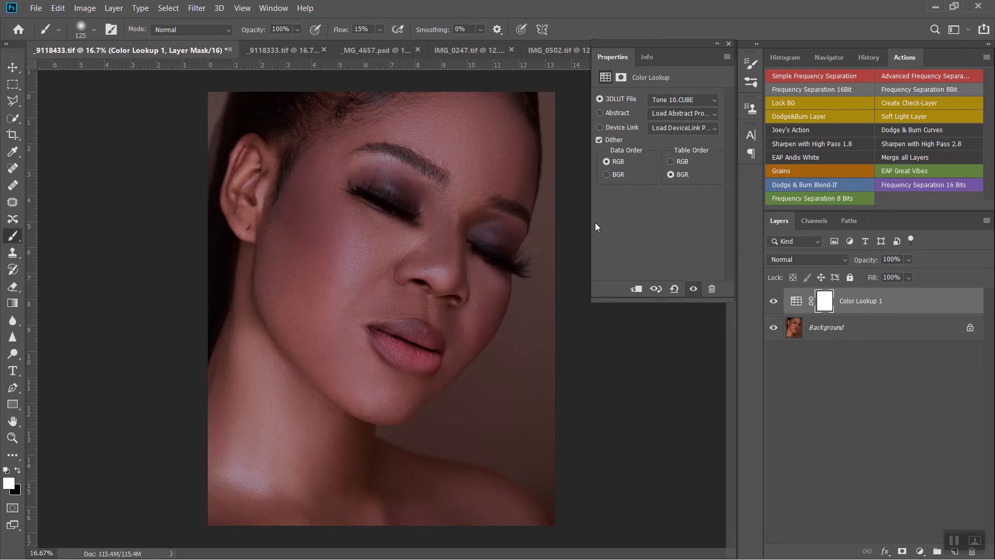
{"action": "left_click_drag", "start_coordinate": [871, 261], "coordinate": [841, 257]}
Add a Selective Color layer above Color Lookup 1 with Colors set to Reds.
{"action": "left_click", "coordinate": [920, 554]}
{"action": "left_click", "coordinate": [889, 540]}
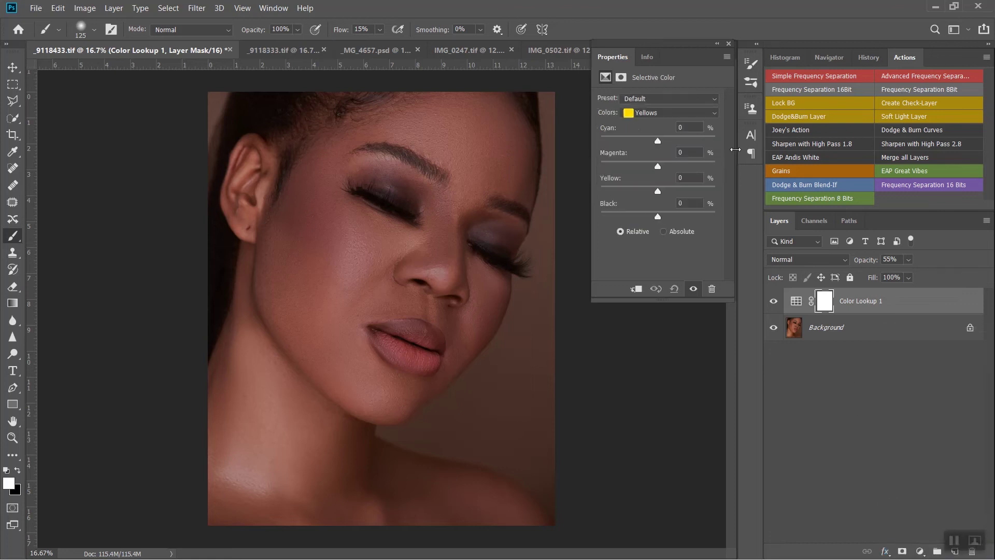
{"action": "left_click", "coordinate": [661, 113]}
{"action": "left_click", "coordinate": [659, 121]}
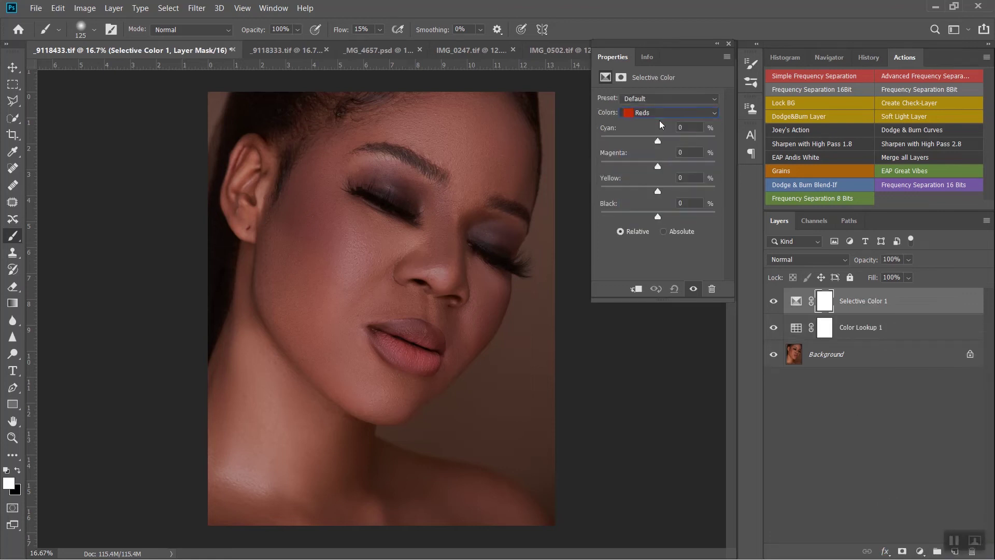
Adjust the Reds: add a little cyan, set Magenta to -1, and reduce yellow and black.
{"action": "left_click_drag", "start_coordinate": [656, 141], "coordinate": [665, 140]}
{"action": "left_click_drag", "start_coordinate": [663, 140], "coordinate": [664, 140]}
{"action": "left_click", "coordinate": [689, 152]}
{"action": "key", "text": "BackSpace"}
{"action": "key", "text": "Return"}
{"action": "left_click_drag", "start_coordinate": [682, 193], "coordinate": [677, 193]}
{"action": "left_click_drag", "start_coordinate": [658, 216], "coordinate": [654, 217]}
{"action": "left_click_drag", "start_coordinate": [656, 219], "coordinate": [656, 219]}
Set the Yellows to Cyan +6 and Yellow +17, comparing with the layer hidden.
{"action": "left_click", "coordinate": [663, 115]}
{"action": "left_click_drag", "start_coordinate": [658, 144], "coordinate": [660, 144]}
{"action": "left_click_drag", "start_coordinate": [660, 145], "coordinate": [661, 146]}
{"action": "mouse_move", "coordinate": [668, 192]}
{"action": "left_mouse_down"}
{"action": "mouse_move", "coordinate": [701, 193]}
{"action": "mouse_move", "coordinate": [680, 190]}
{"action": "left_mouse_up"}
{"action": "left_click", "coordinate": [775, 301]}
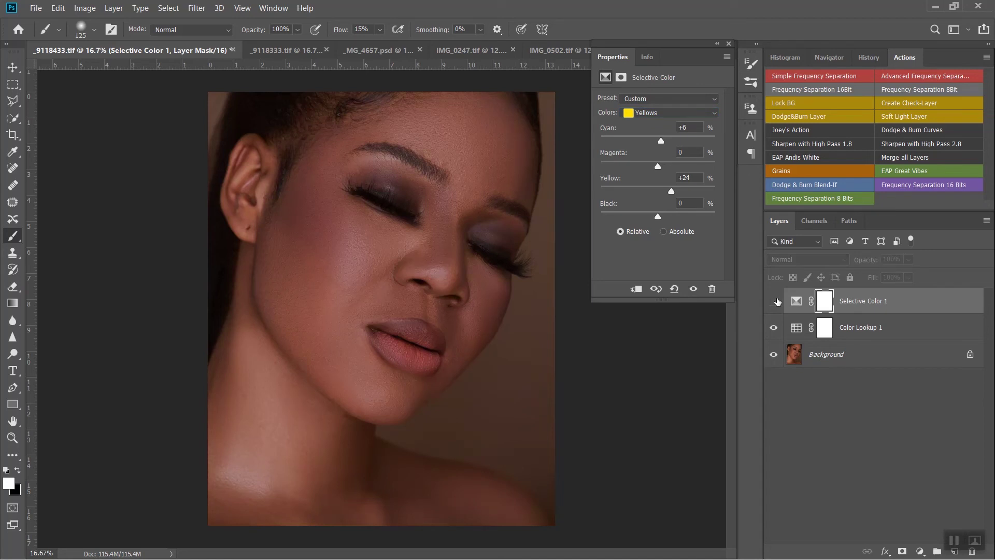
{"action": "left_click", "coordinate": [775, 301]}
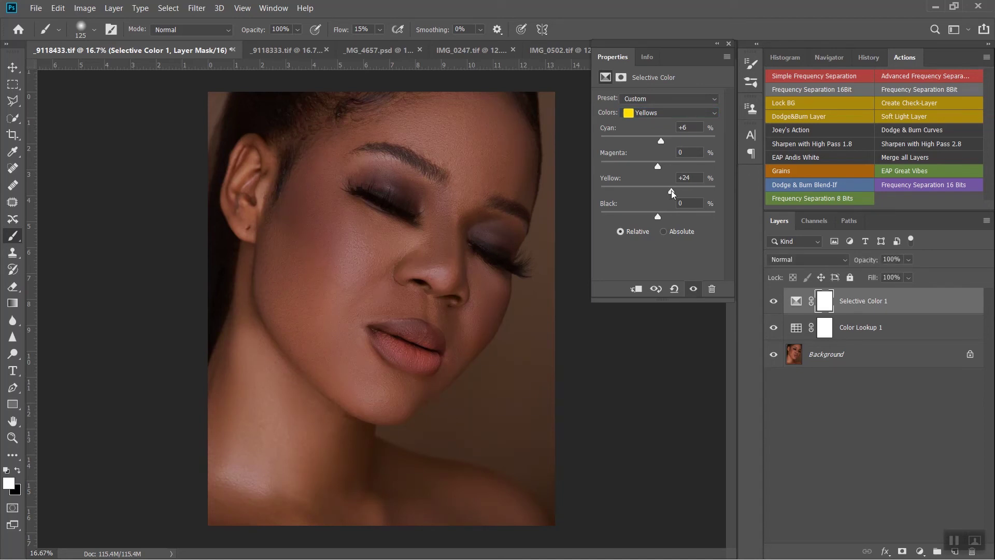
{"action": "left_click_drag", "start_coordinate": [668, 191], "coordinate": [665, 190]}
{"action": "left_click", "coordinate": [921, 552]}
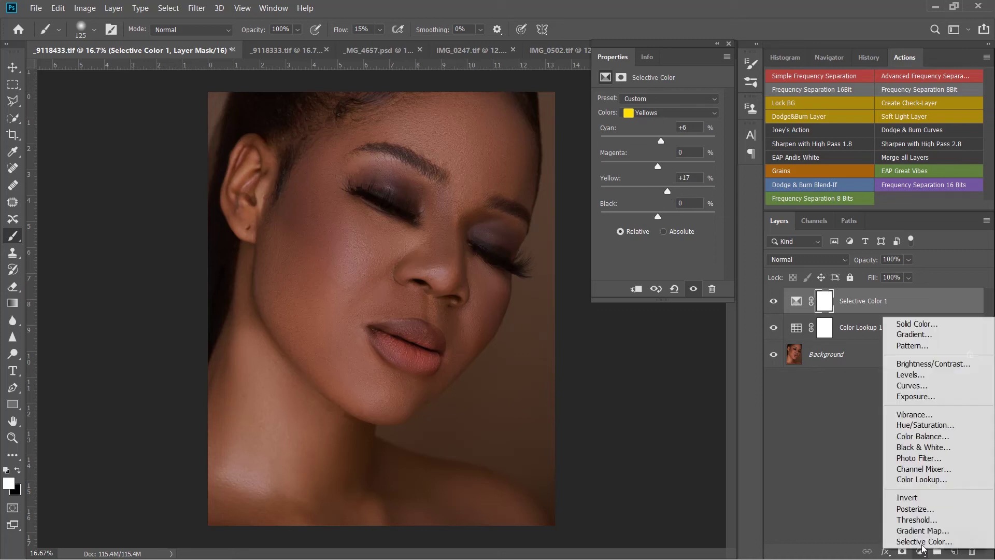
Add a Color Balance layer and shift the Shadows slightly toward blue.
{"action": "left_click", "coordinate": [920, 438]}
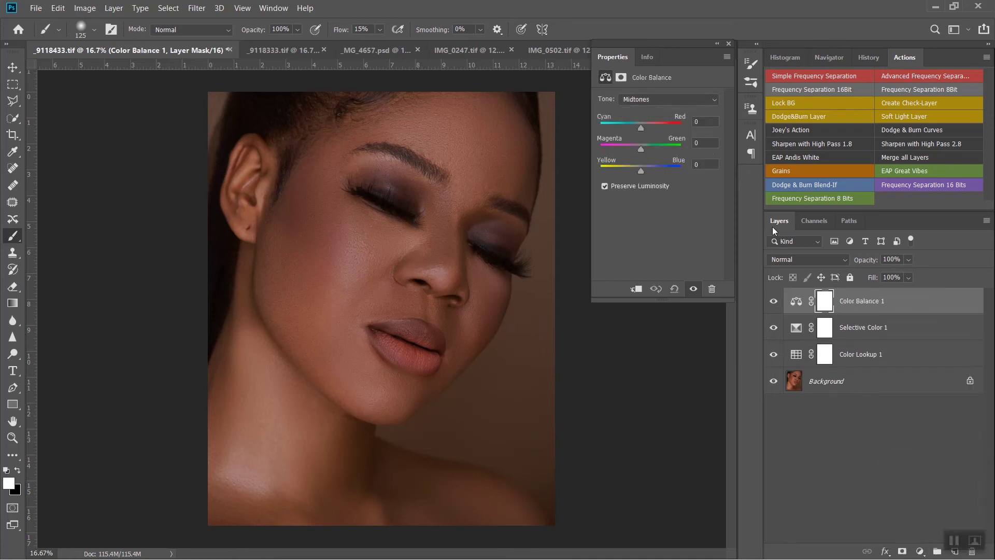
{"action": "left_click", "coordinate": [648, 98]}
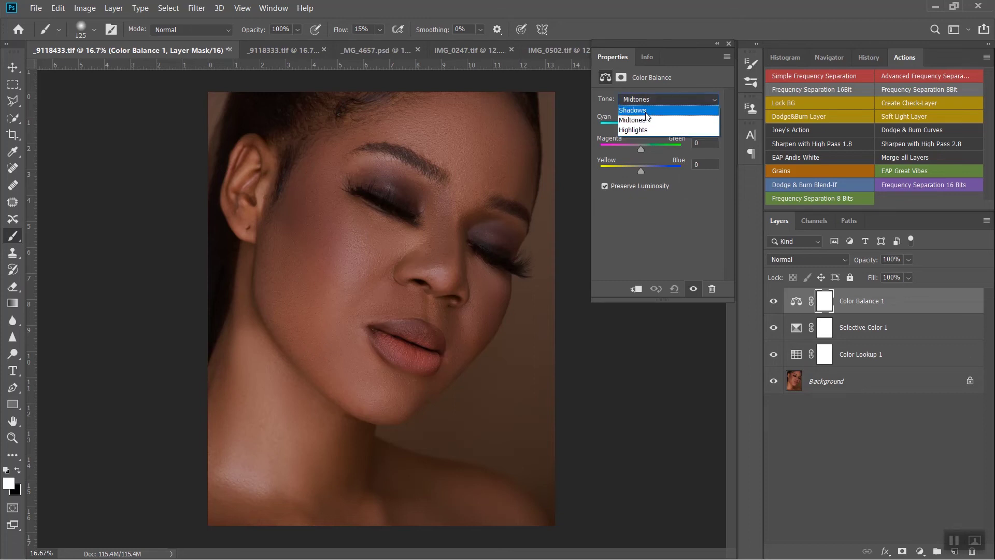
{"action": "left_click", "coordinate": [643, 110]}
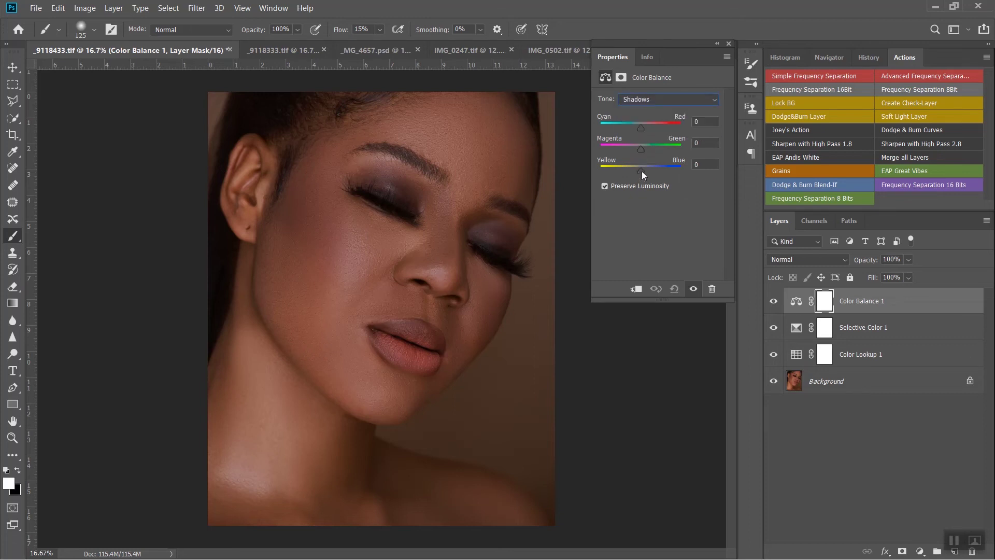
{"action": "left_click", "coordinate": [642, 171]}
Set the Color Balance Highlights to Red +3 and Yellow–Blue +6.
{"action": "left_click", "coordinate": [666, 99]}
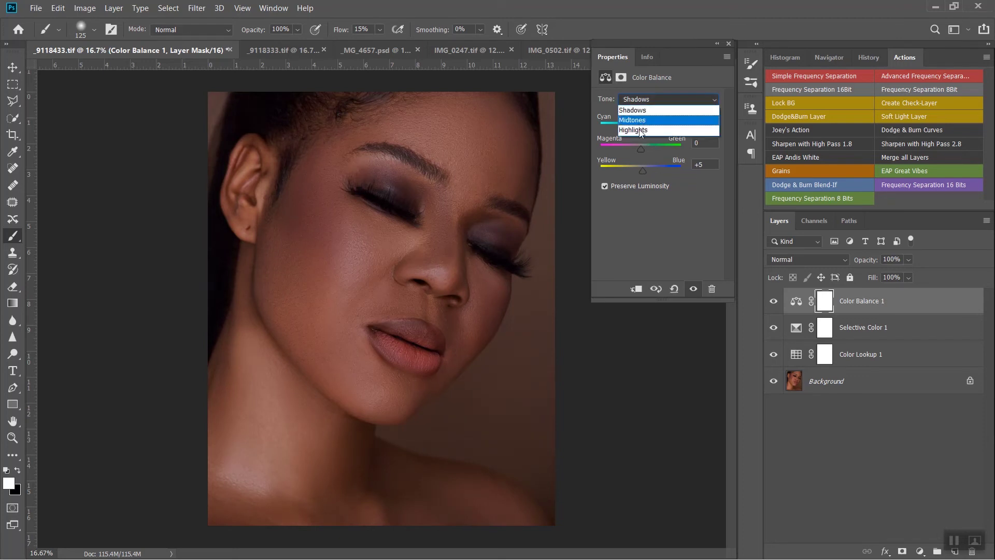
{"action": "left_click", "coordinate": [641, 131]}
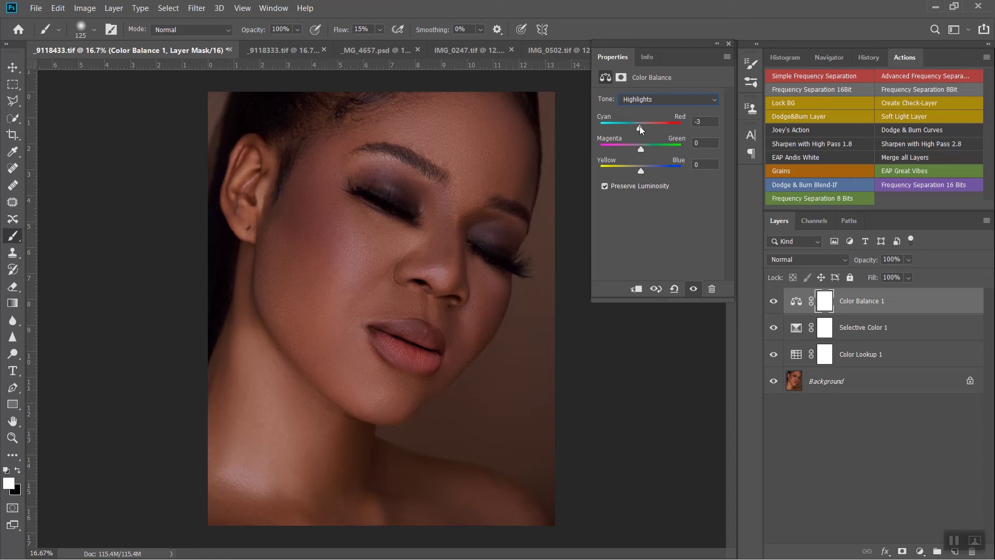
{"action": "left_click_drag", "start_coordinate": [642, 129], "coordinate": [644, 129]}
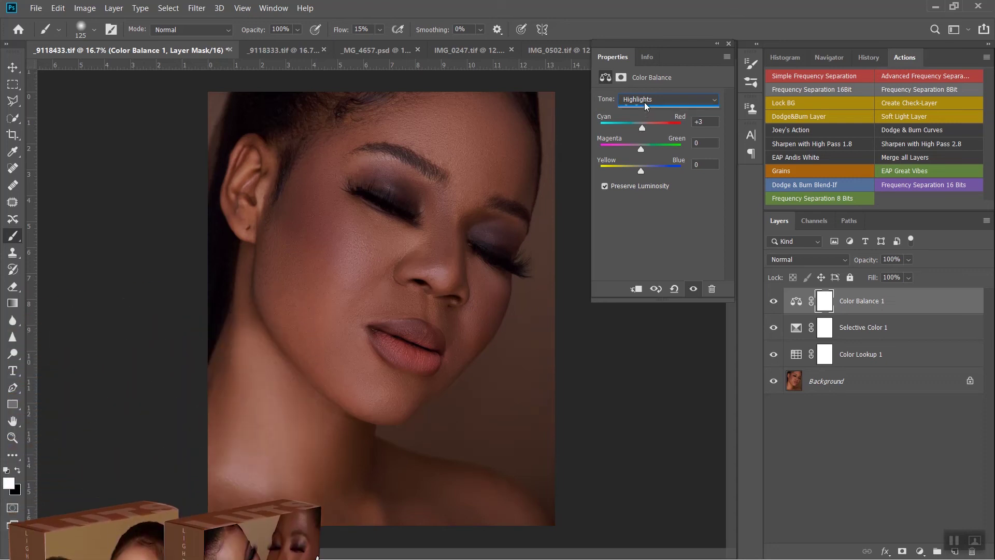
{"action": "left_click", "coordinate": [645, 101]}
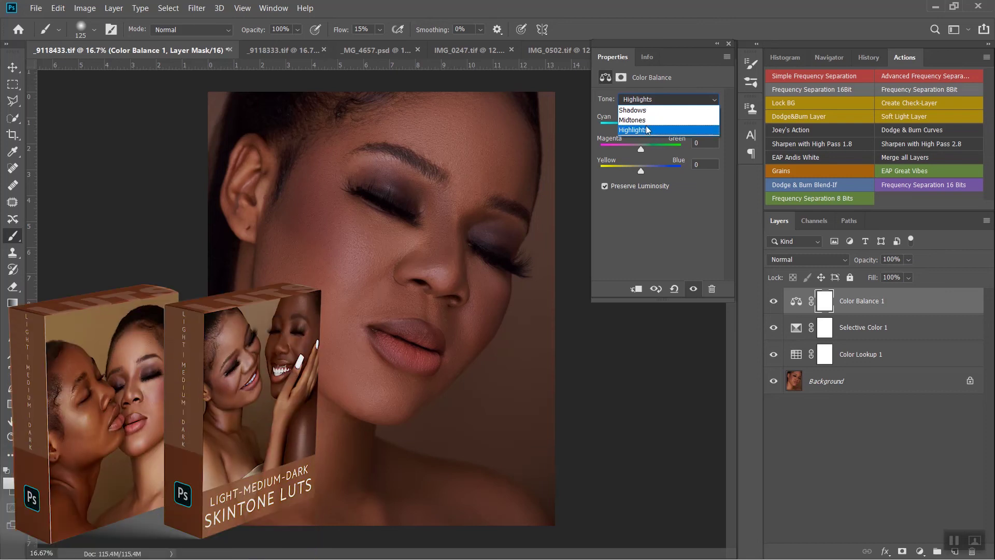
{"action": "left_click", "coordinate": [645, 131]}
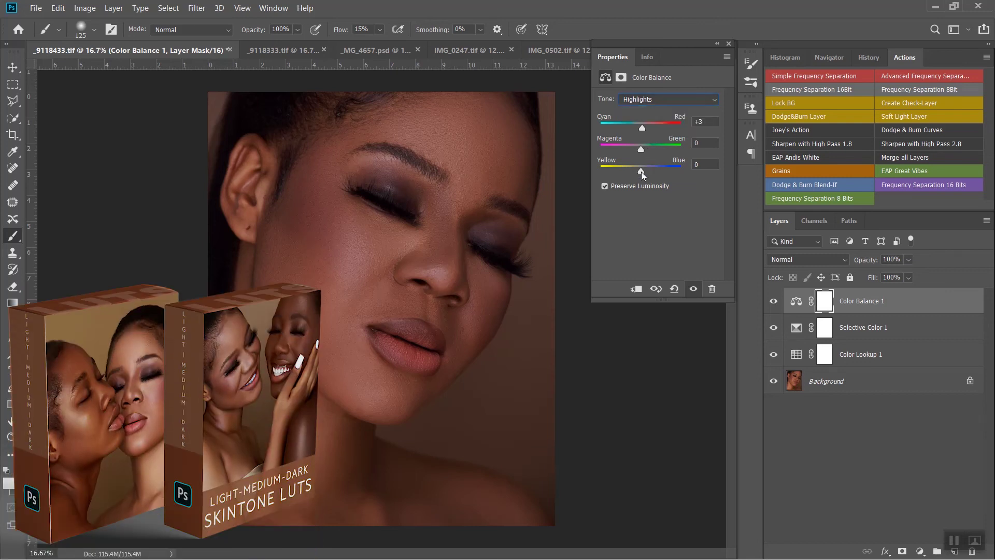
{"action": "left_click_drag", "start_coordinate": [642, 172], "coordinate": [643, 173]}
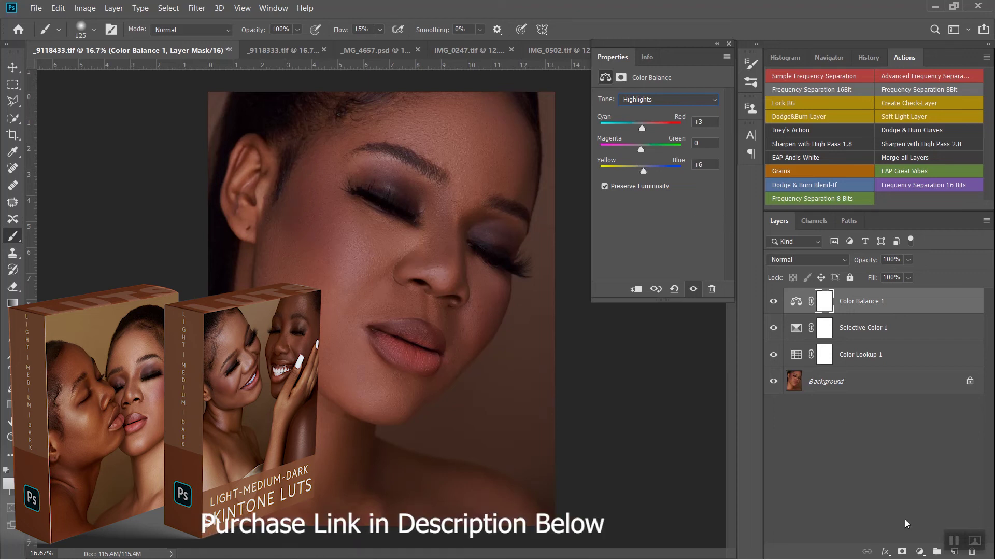
{"action": "left_click", "coordinate": [920, 551]}
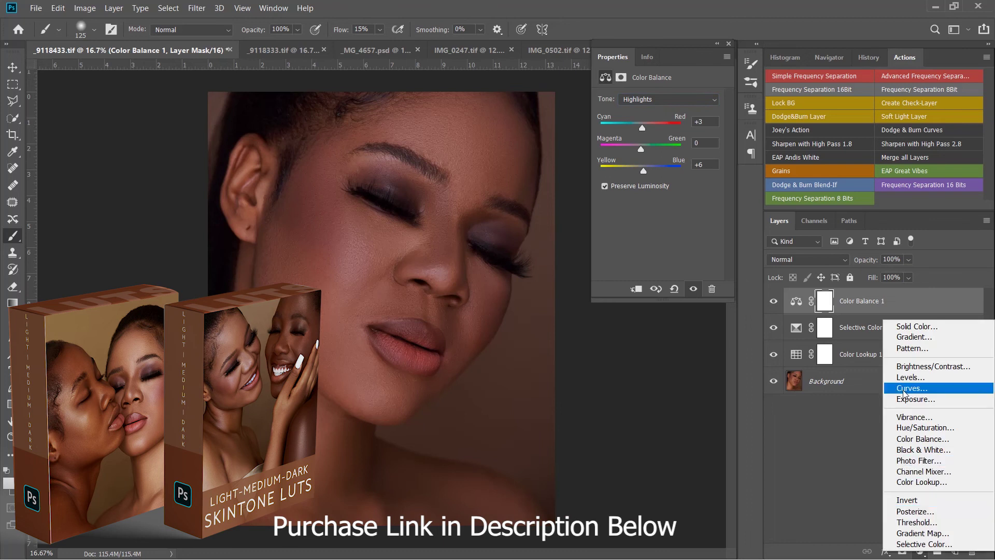
{"action": "left_click", "coordinate": [907, 390]}
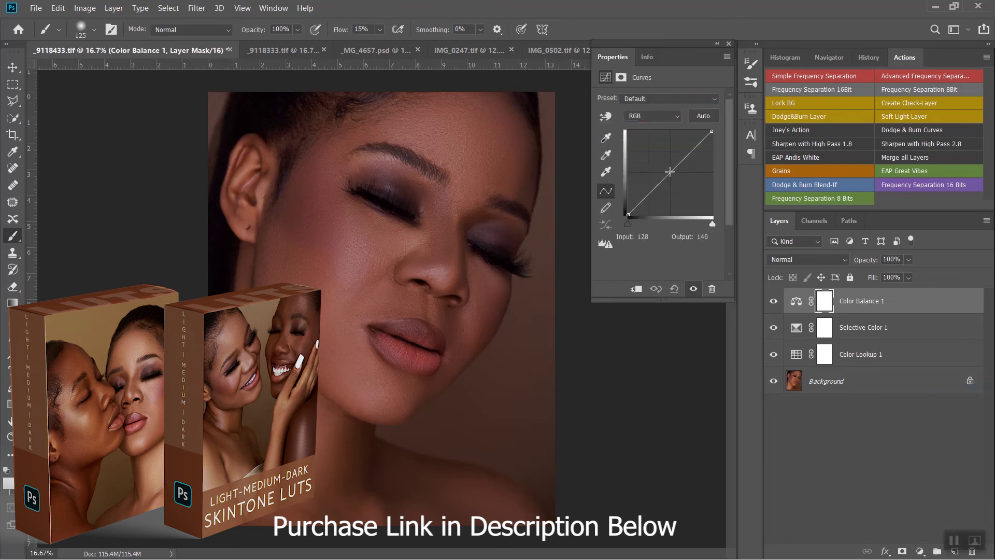
Raise the Curves 1 midpoint slightly to brighten the portrait.
{"action": "left_click_drag", "start_coordinate": [667, 171], "coordinate": [669, 170]}
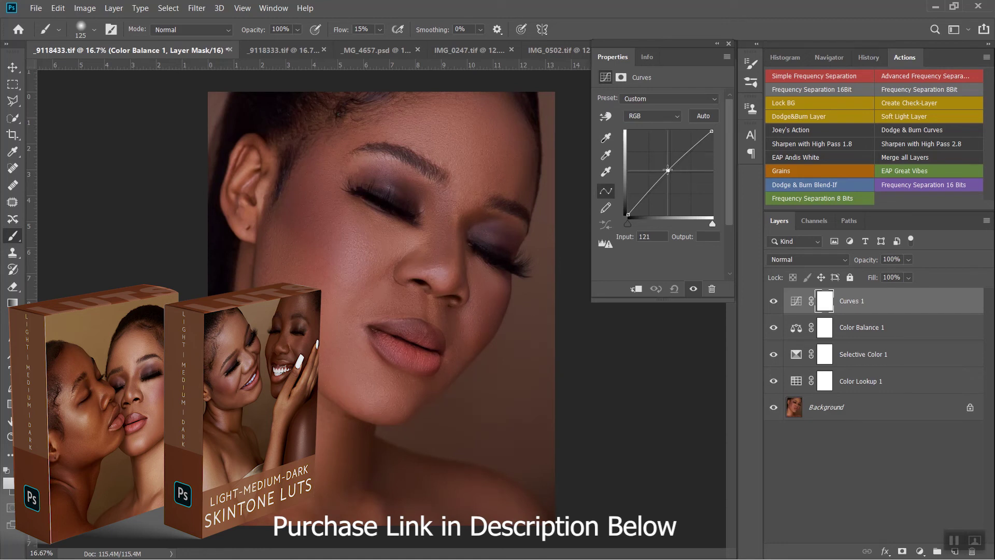
{"action": "left_click_drag", "start_coordinate": [668, 170], "coordinate": [667, 170]}
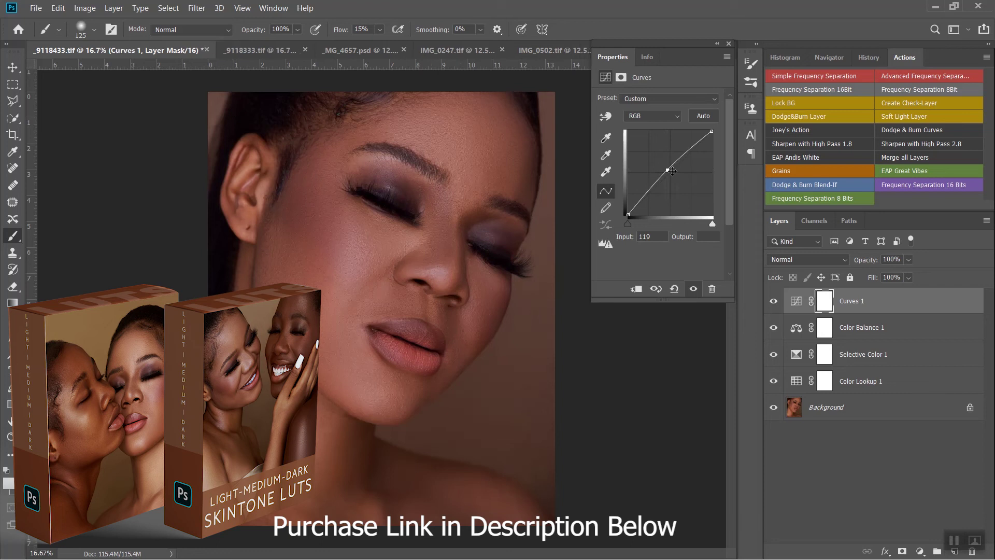
{"action": "left_click_drag", "start_coordinate": [672, 171], "coordinate": [670, 169]}
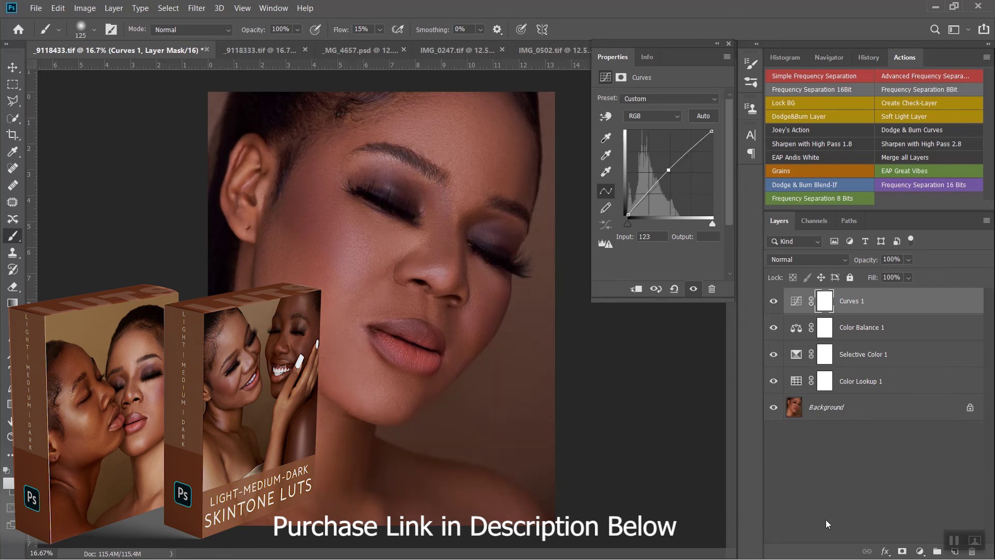
Add Curves 2, lifting the highlights point and adding a shadow anchor, then compare.
{"action": "left_click", "coordinate": [916, 552]}
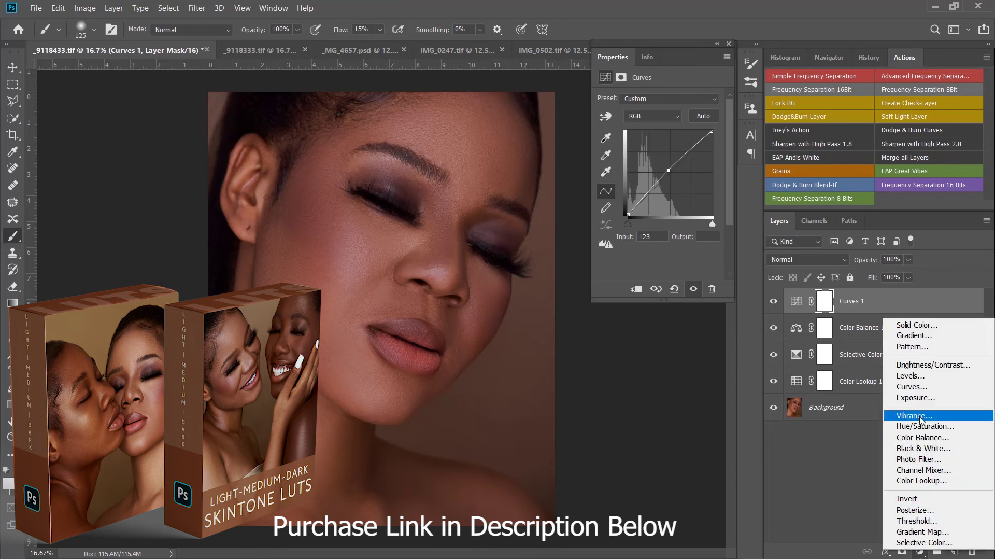
{"action": "left_click", "coordinate": [913, 386]}
{"action": "left_click_drag", "start_coordinate": [695, 148], "coordinate": [697, 144]}
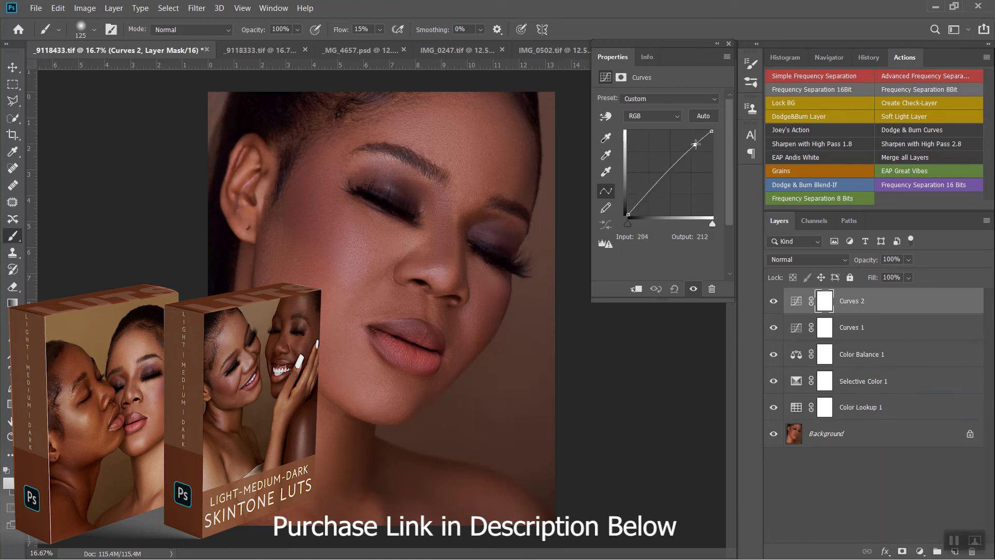
{"action": "left_click", "coordinate": [642, 202]}
{"action": "left_click", "coordinate": [693, 288]}
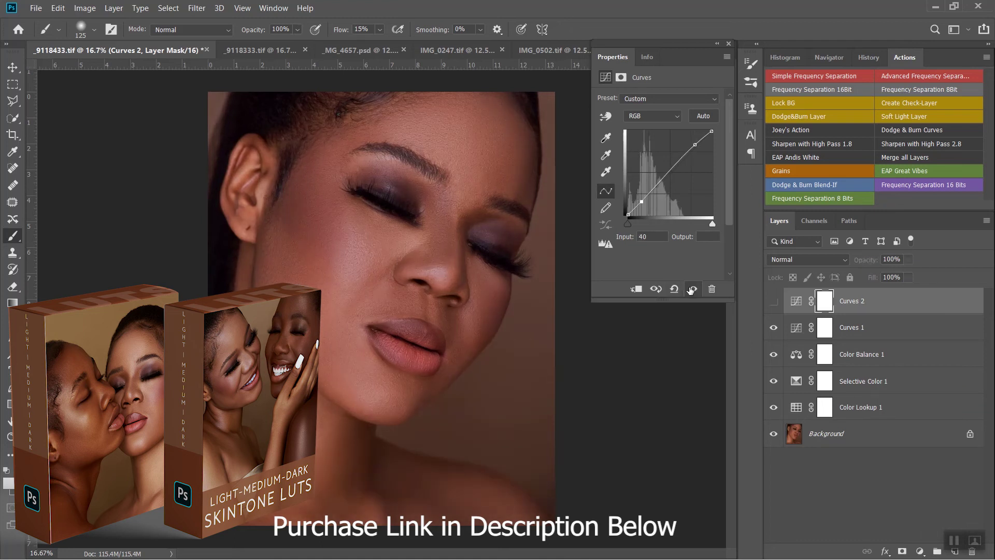
{"action": "left_click", "coordinate": [693, 289]}
{"action": "scroll", "coordinate": [472, 296], "scroll_direction": "down", "scroll_amount": 1}
{"action": "scroll", "coordinate": [472, 295], "scroll_direction": "down", "scroll_amount": 5}
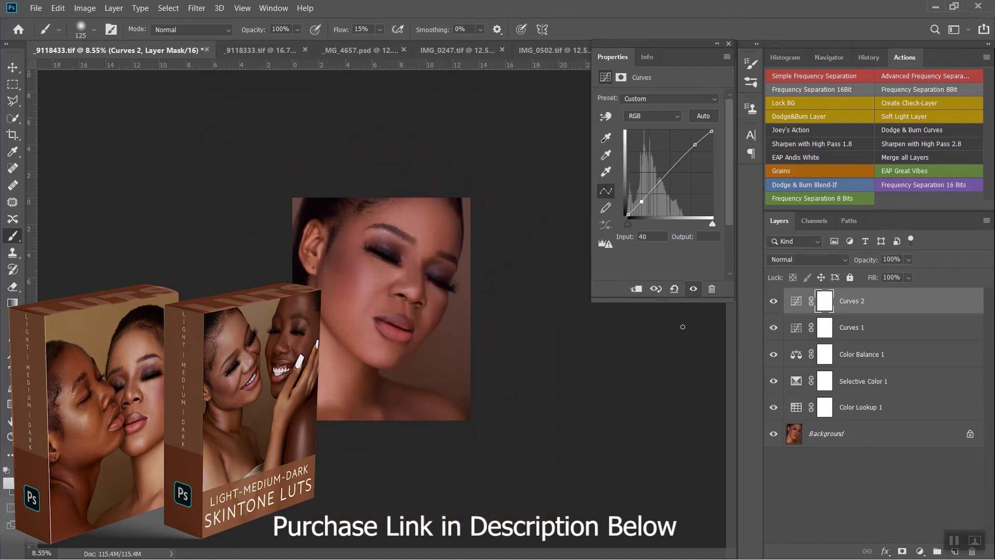
Group the five _9118433.tif adjustment layers with Ctrl+G, compare, then open _9118333.tif.
{"action": "left_click", "coordinate": [852, 402], "text": "shift"}
{"action": "key", "text": "ctrl+g"}
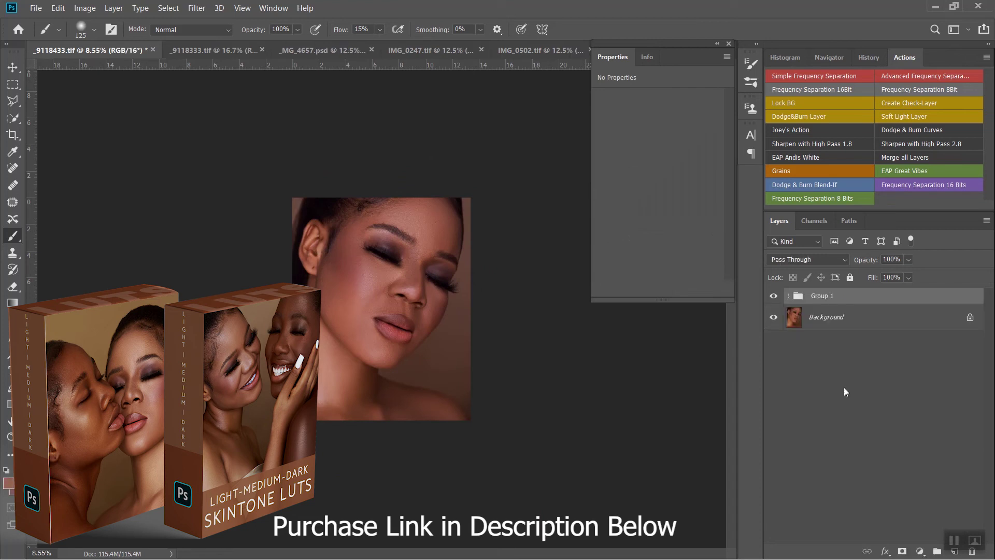
{"action": "left_click", "coordinate": [773, 296]}
{"action": "left_click", "coordinate": [775, 297]}
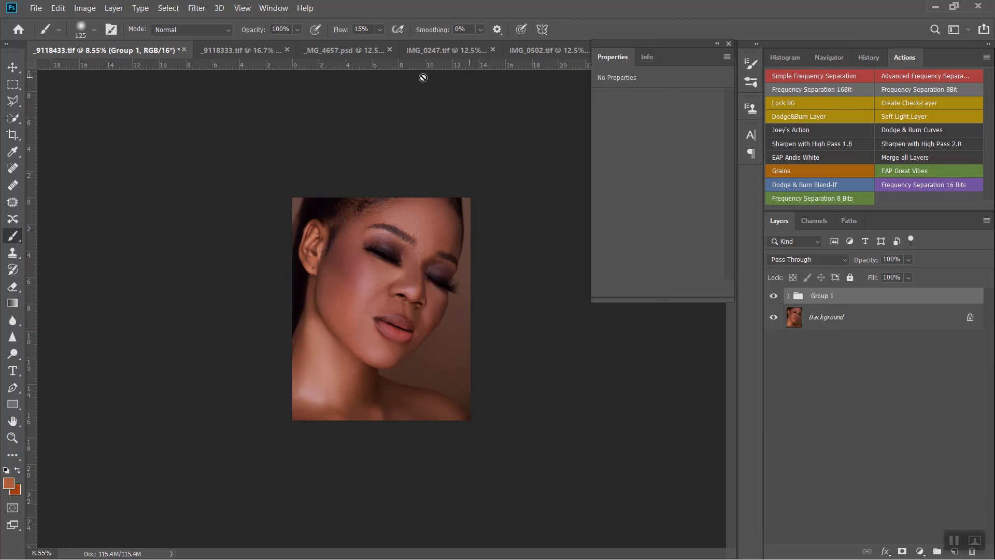
{"action": "left_click", "coordinate": [237, 53]}
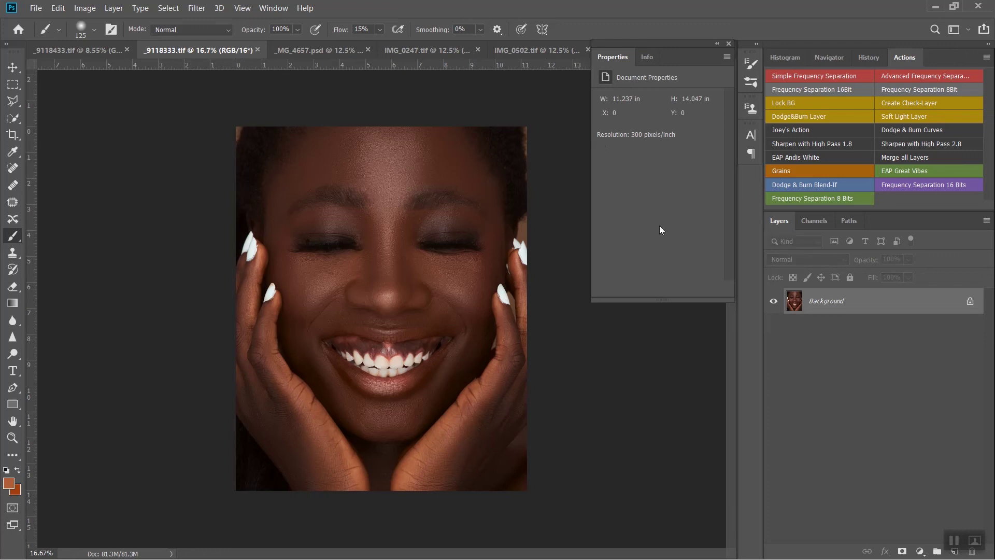
Add a Color Lookup layer loaded with the Tone 6.CUBE LUT, then start lowering its opacity.
{"action": "left_click", "coordinate": [920, 552]}
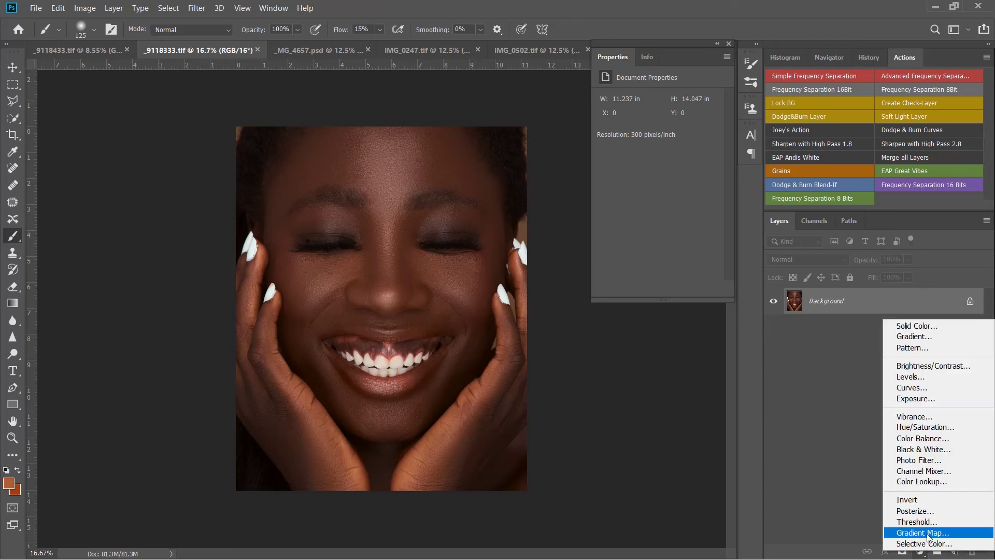
{"action": "left_click", "coordinate": [919, 481]}
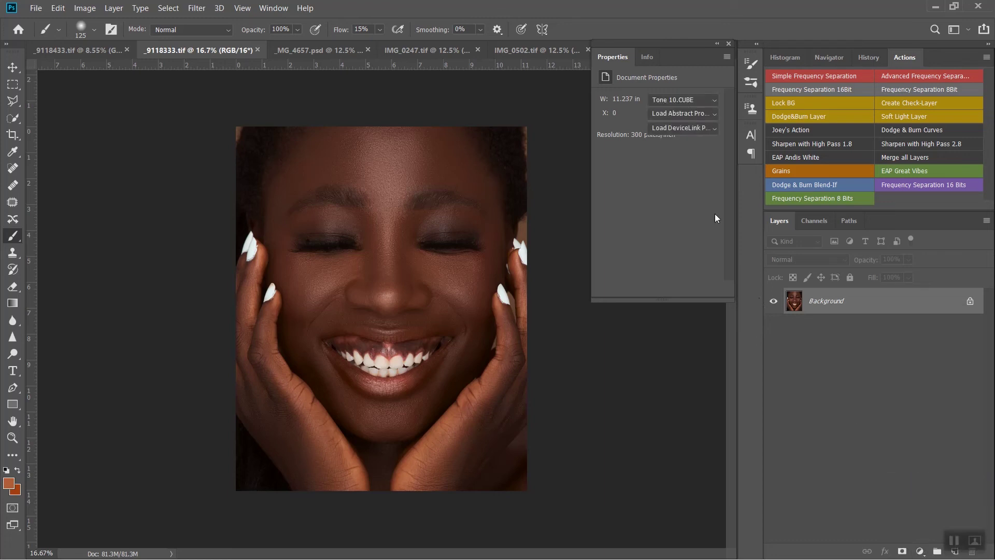
{"action": "left_click", "coordinate": [685, 104]}
{"action": "left_click", "coordinate": [683, 111]}
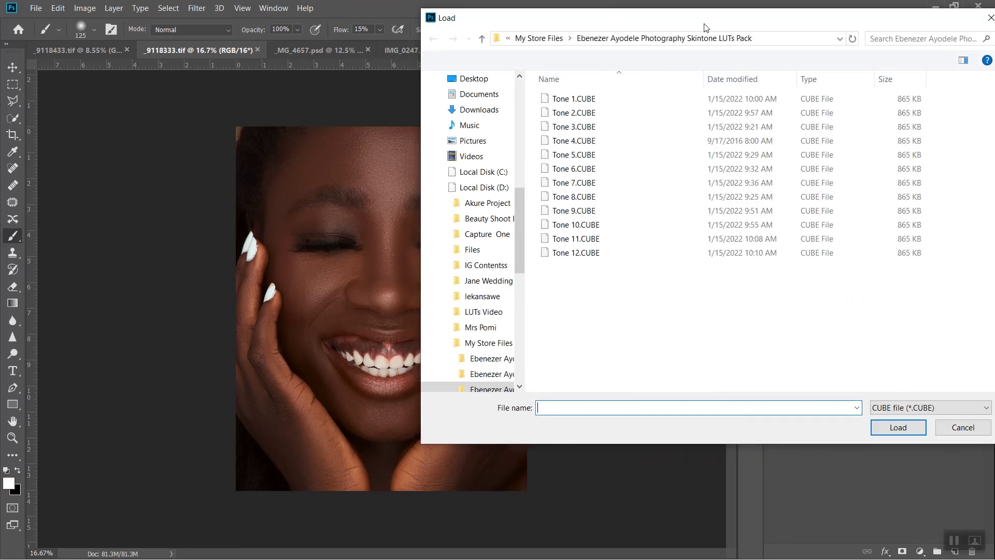
{"action": "double_click", "coordinate": [569, 168]}
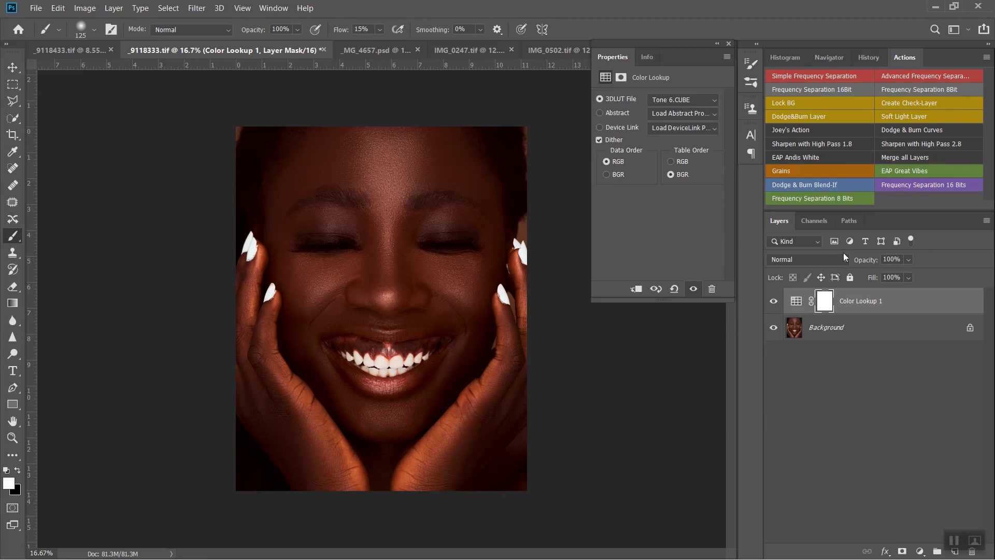
{"action": "left_click_drag", "start_coordinate": [871, 259], "coordinate": [834, 257]}
Hide and reshow Color Lookup 1 to compare the grade, then add a Selective Color layer.
{"action": "left_click", "coordinate": [775, 301]}
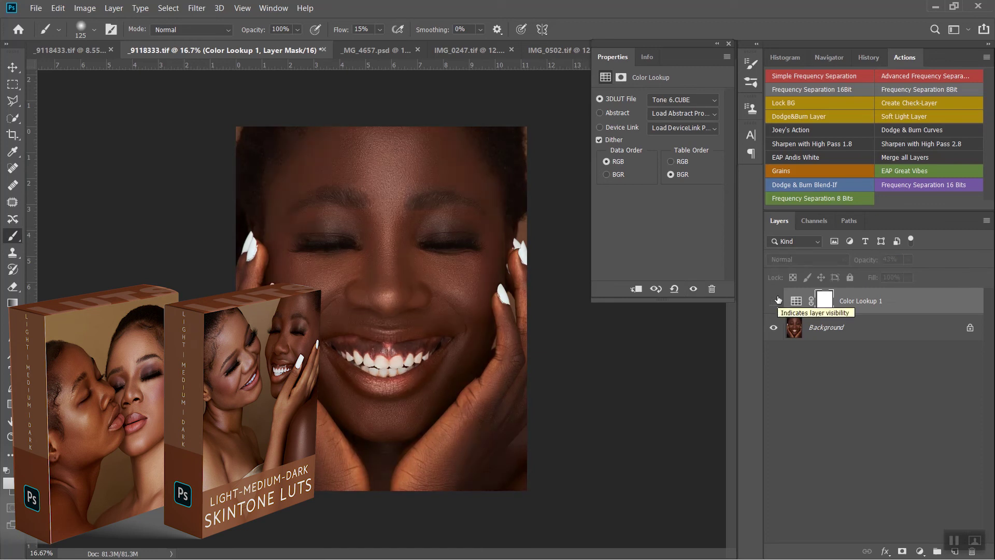
{"action": "left_click", "coordinate": [776, 299]}
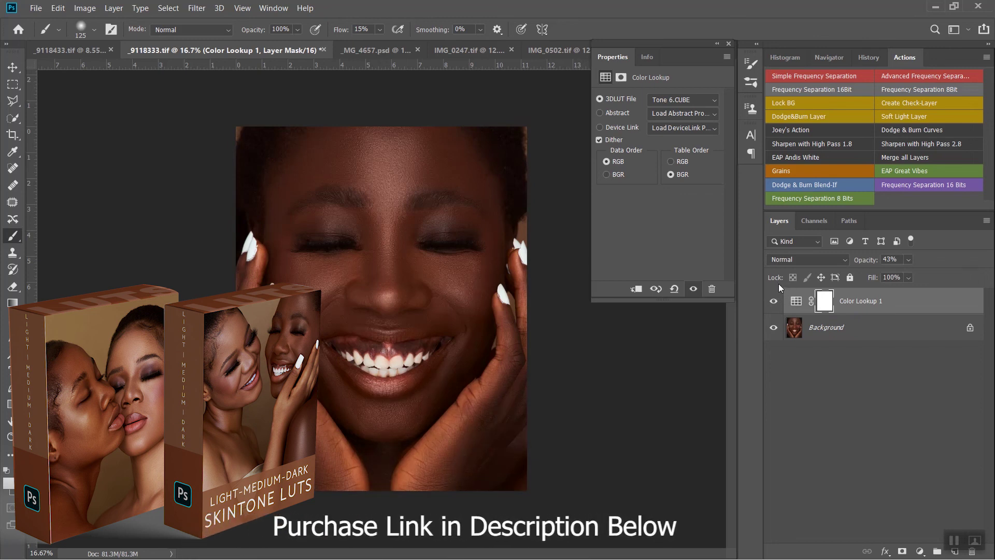
{"action": "left_click", "coordinate": [920, 550]}
{"action": "left_click", "coordinate": [915, 541]}
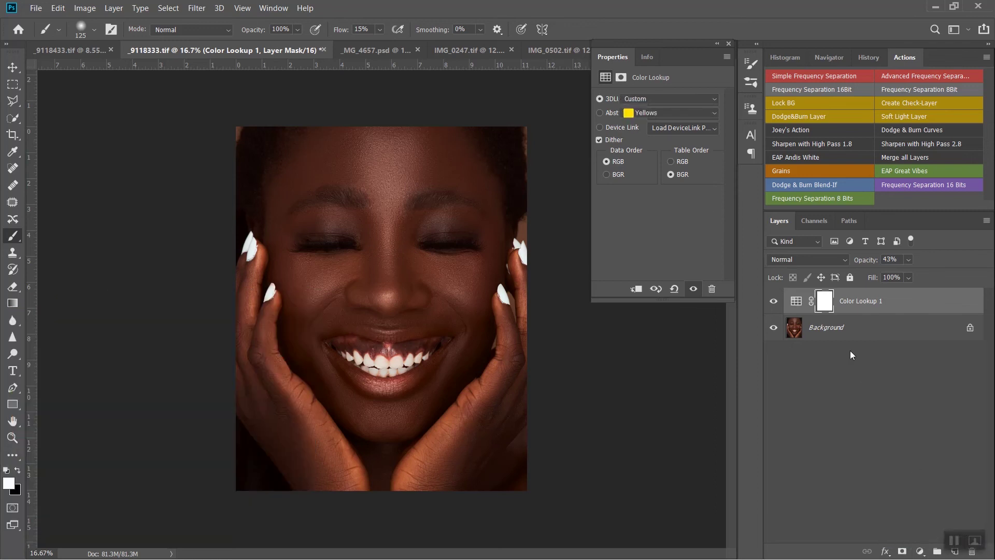
In Selective Color Reds, raise Cyan to +11 and nudge Magenta and Yellow.
{"action": "left_click", "coordinate": [664, 112]}
{"action": "left_click", "coordinate": [660, 124]}
{"action": "left_click_drag", "start_coordinate": [658, 141], "coordinate": [664, 143]}
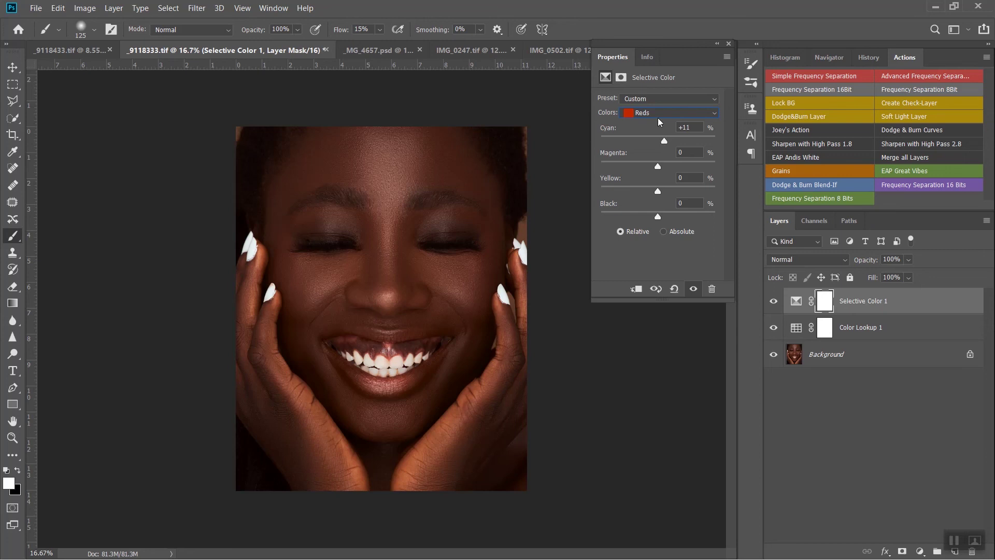
{"action": "left_click_drag", "start_coordinate": [658, 167], "coordinate": [660, 167]}
{"action": "left_click_drag", "start_coordinate": [658, 191], "coordinate": [659, 191]}
{"action": "left_click", "coordinate": [672, 156]}
Set Yellows to Magenta +20, Yellow +2, Black +3, then group both adjustment layers.
{"action": "left_click", "coordinate": [671, 114]}
{"action": "left_click", "coordinate": [635, 133]}
{"action": "left_click_drag", "start_coordinate": [669, 167], "coordinate": [669, 167]}
{"action": "left_click_drag", "start_coordinate": [658, 193], "coordinate": [659, 193]}
{"action": "mouse_move", "coordinate": [658, 218]}
{"action": "left_mouse_down"}
{"action": "mouse_move", "coordinate": [678, 219]}
{"action": "mouse_move", "coordinate": [616, 225]}
{"action": "mouse_move", "coordinate": [662, 214]}
{"action": "left_mouse_up"}
{"action": "left_click_drag", "start_coordinate": [662, 214], "coordinate": [660, 216]}
{"action": "left_click", "coordinate": [869, 329], "text": "shift"}
{"action": "key", "text": "ctrl+g"}
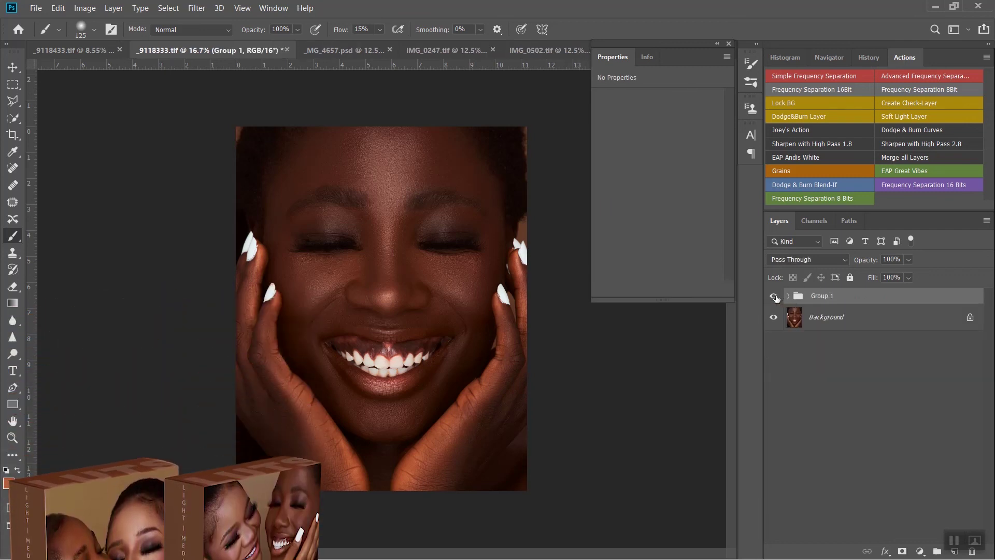
Toggle Group 1 off and on to compare the graded portrait with the original.
{"action": "left_click", "coordinate": [774, 297]}
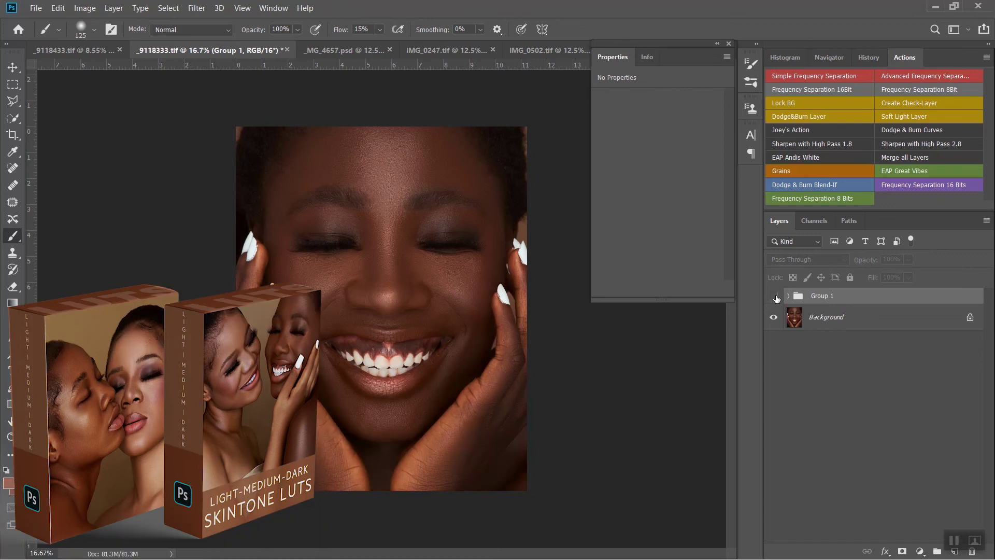
{"action": "left_click", "coordinate": [774, 297]}
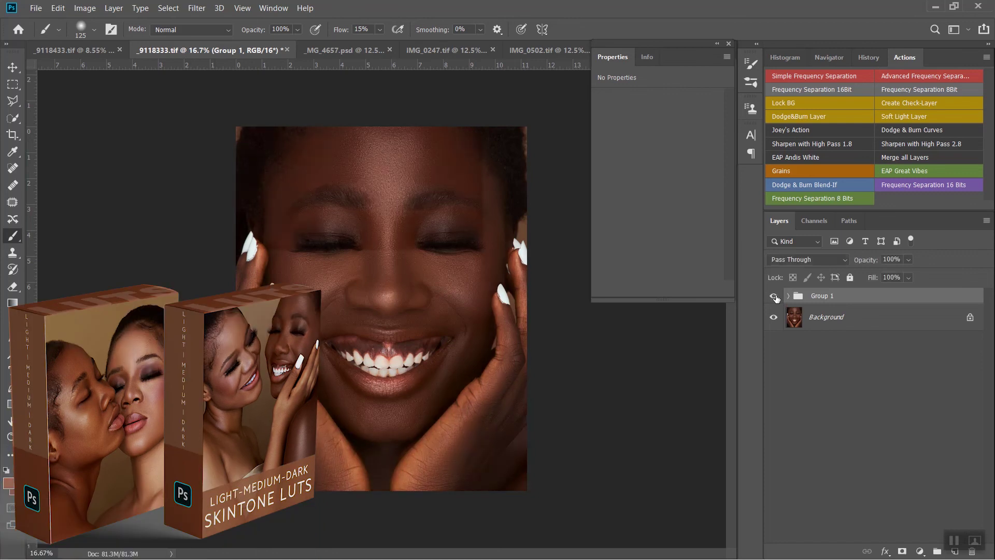